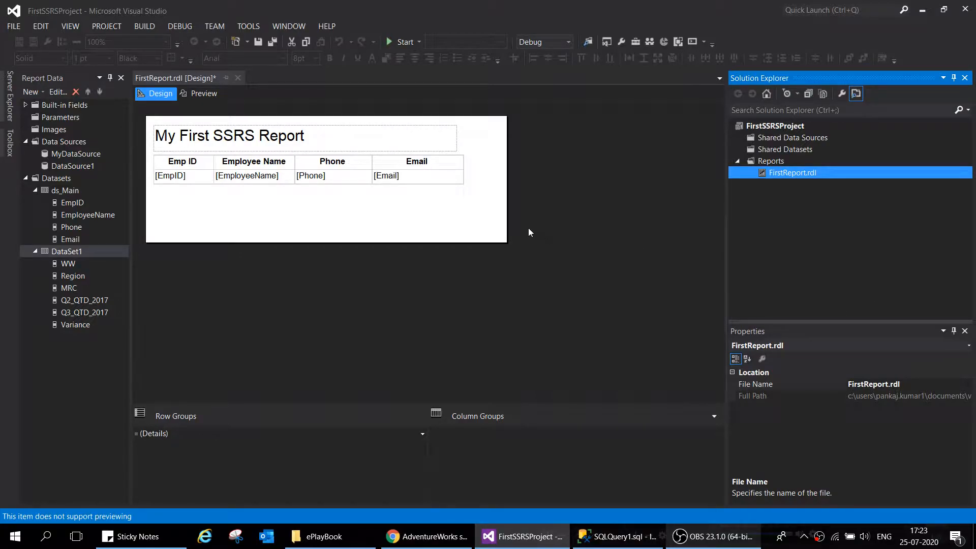
Enlarge the report body to about 8.12 in wide and 4.37 in tall
left_click_drag(507, 223, 595, 243)
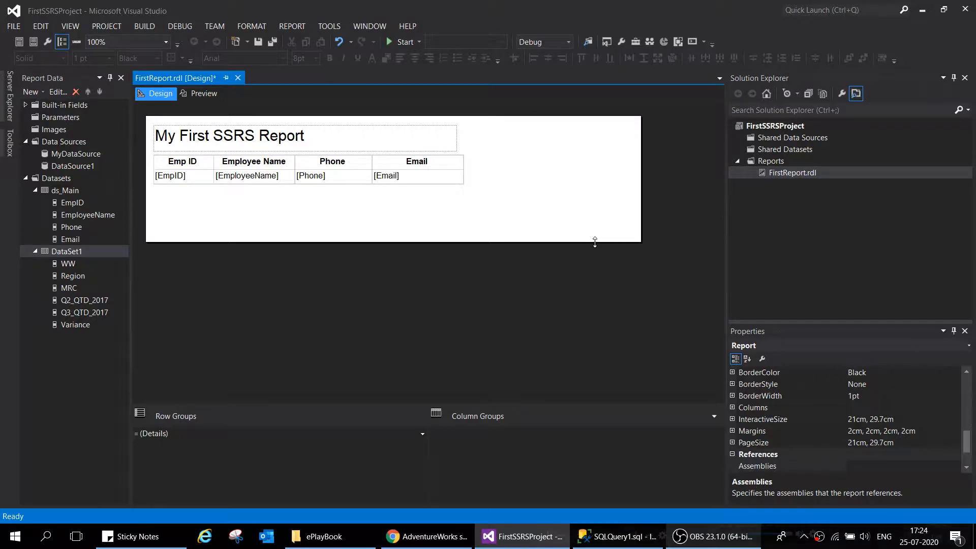
left_click_drag(615, 243, 630, 382)
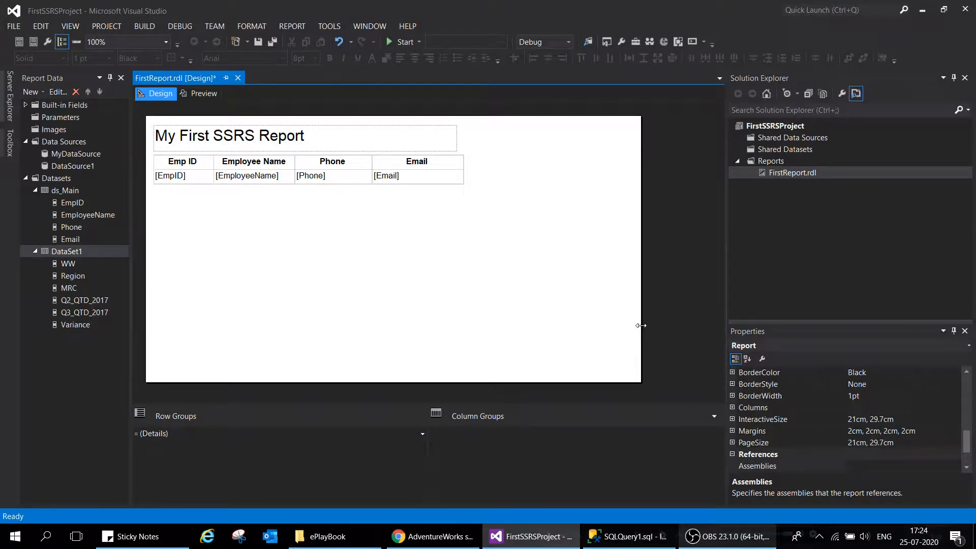
Examine the chart types available for insertion into the report, from Column through Polar, without inserting a chart
right_click(218, 220)
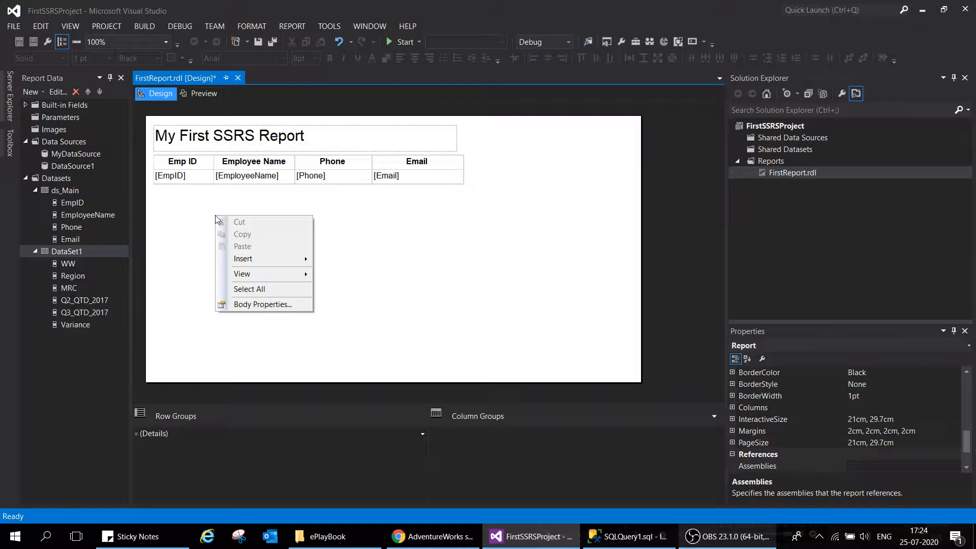
mouse_move(252, 259)
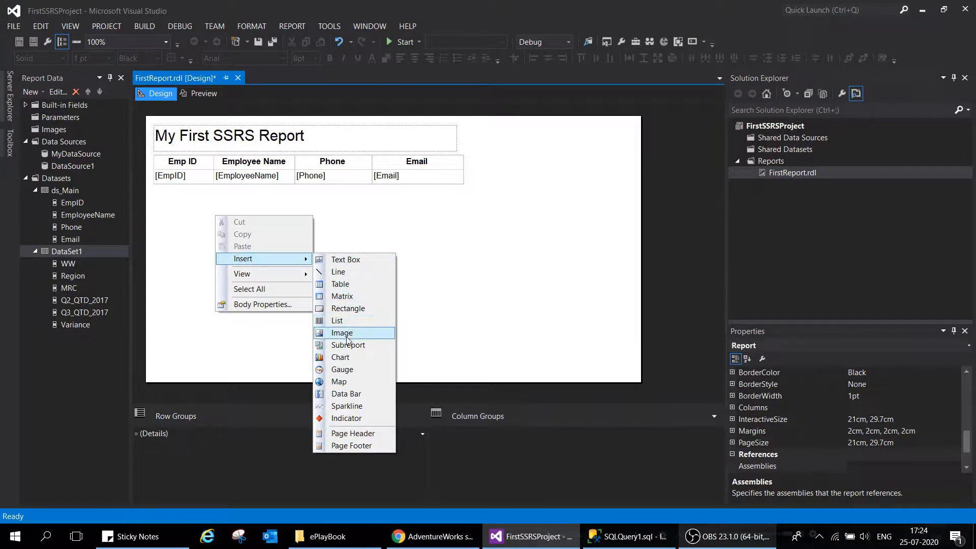
left_click(340, 357)
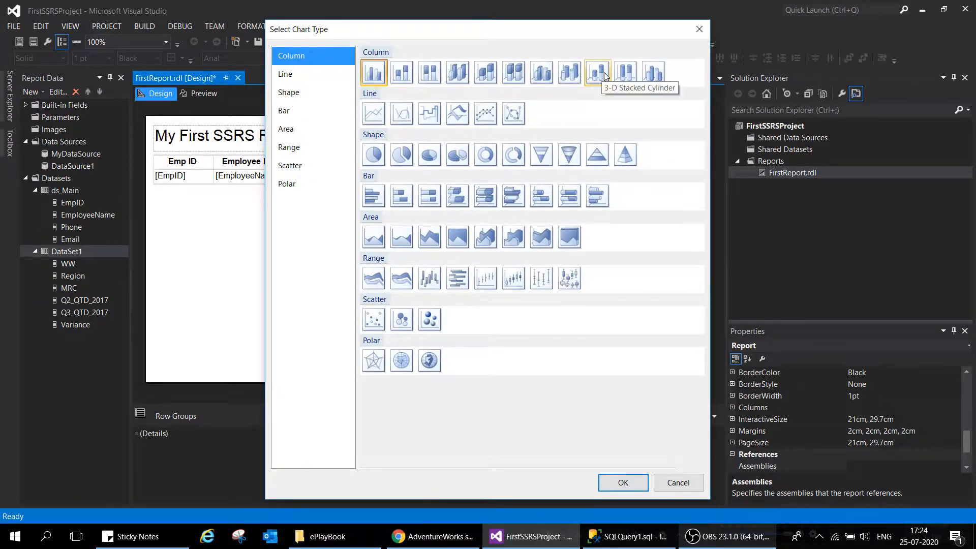
left_click(307, 75)
left_click(305, 92)
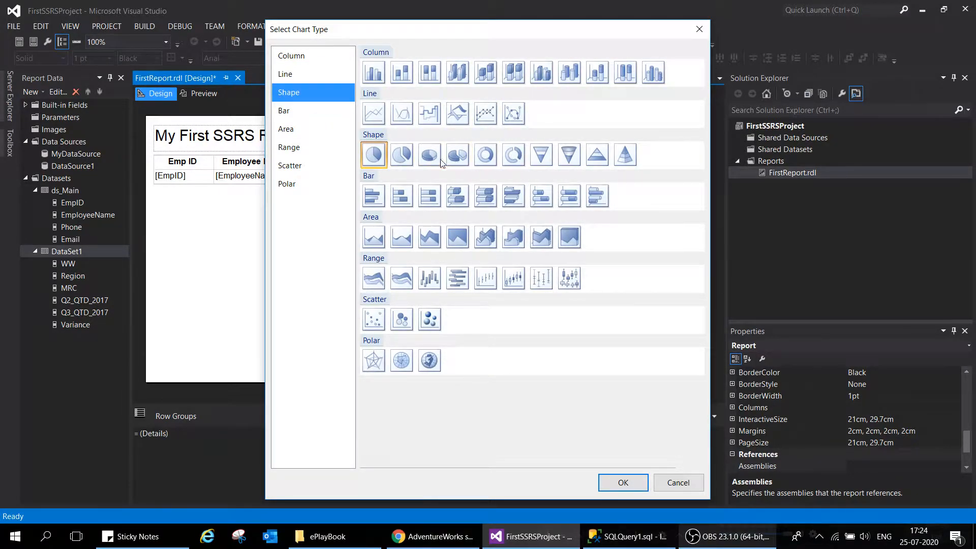
left_click(318, 115)
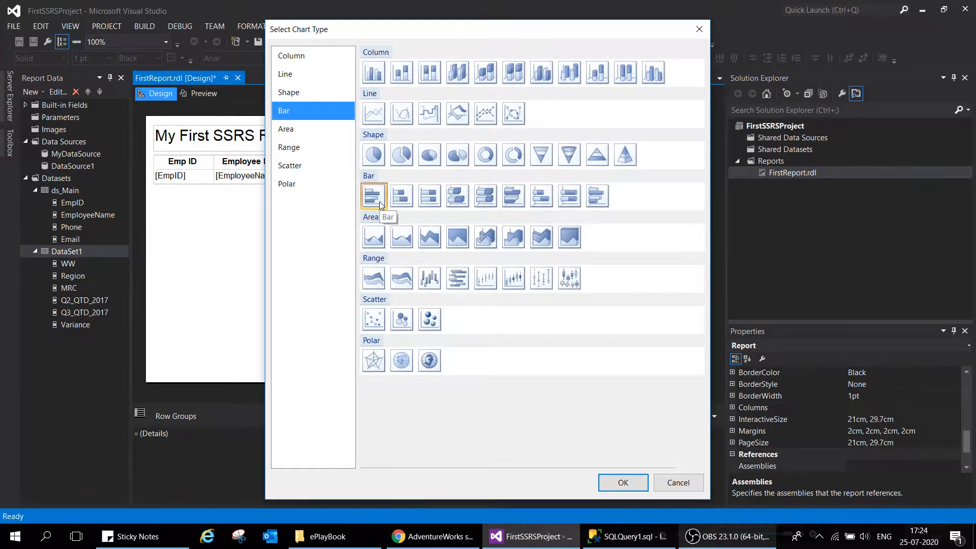
left_click(311, 128)
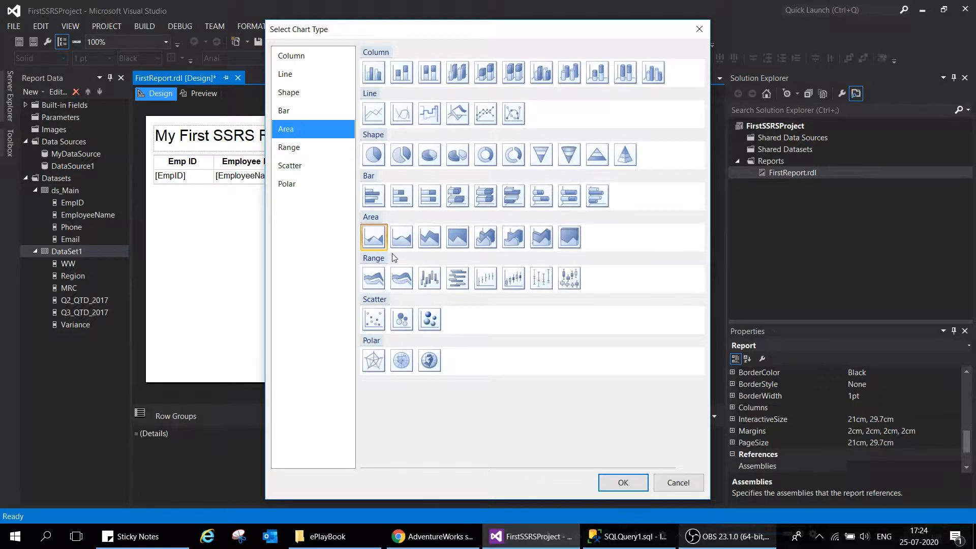
left_click(327, 148)
left_click(328, 166)
left_click(328, 179)
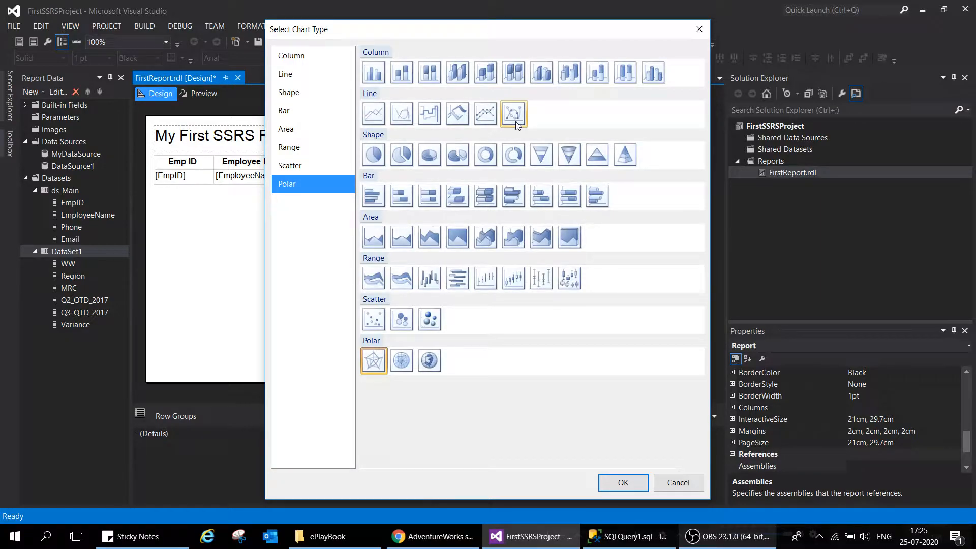
left_click(305, 57)
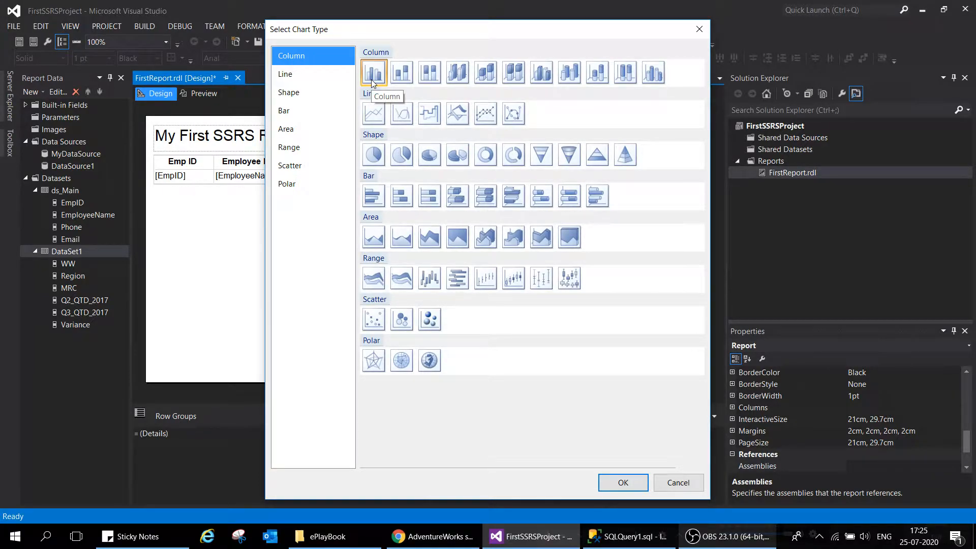
left_click(676, 483)
Delete the DataSet1 dataset and the DataSource1 data source from the report
right_click(78, 253)
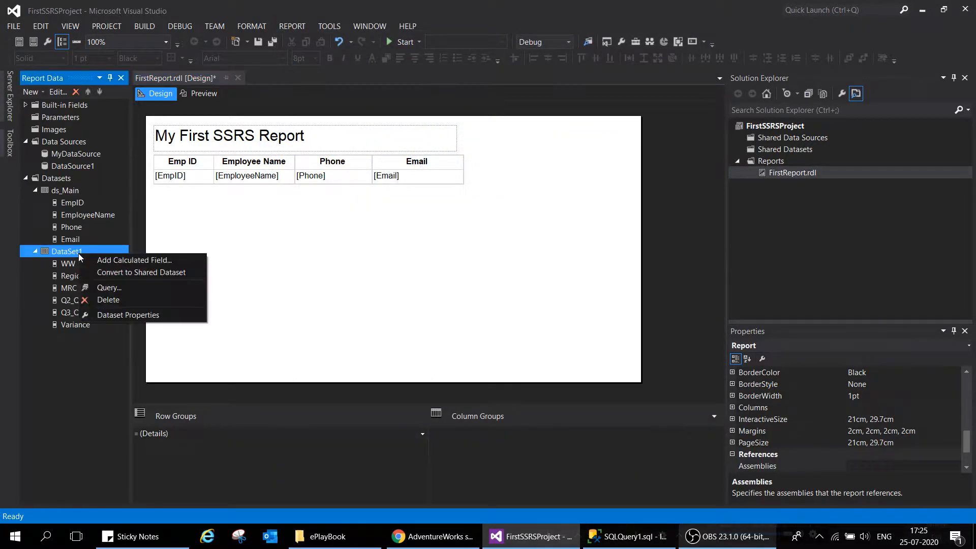
left_click(162, 301)
left_click(476, 316)
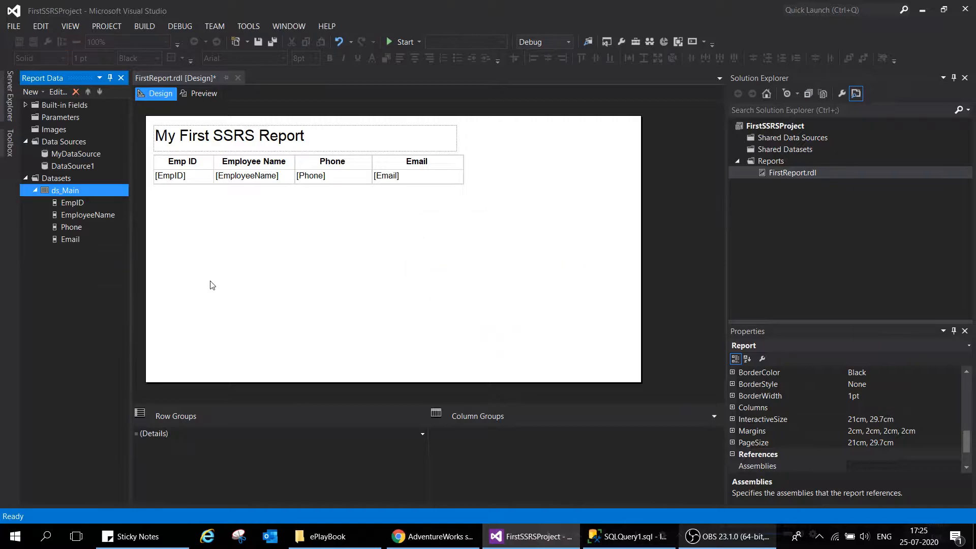
right_click(74, 164)
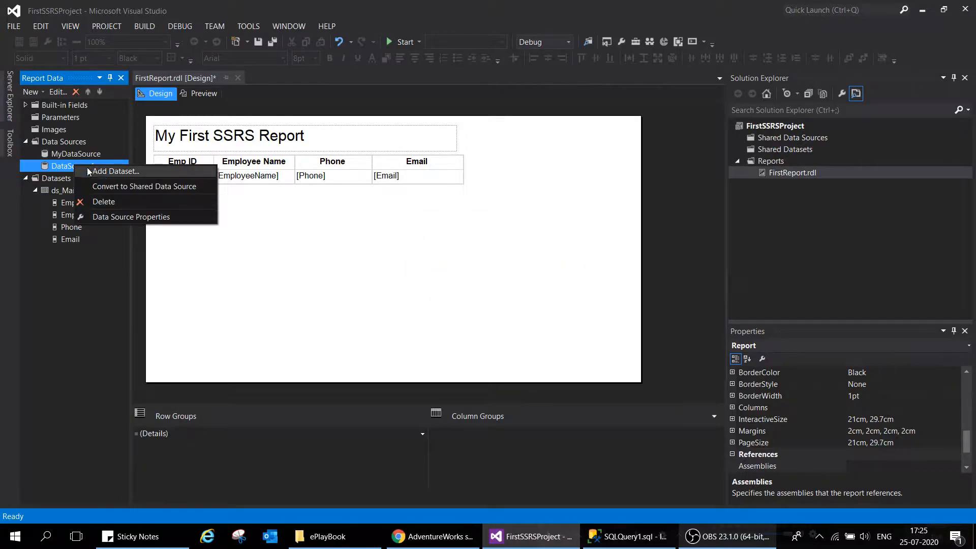
left_click(127, 203)
left_click(496, 319)
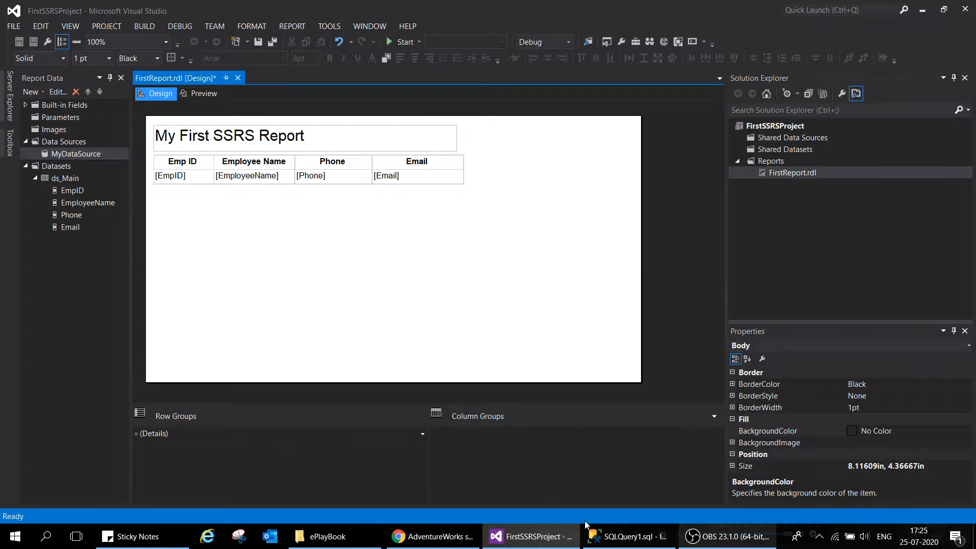
Switch to SQL Server Management Studio and set Demoflux as the query's database
left_click(628, 537)
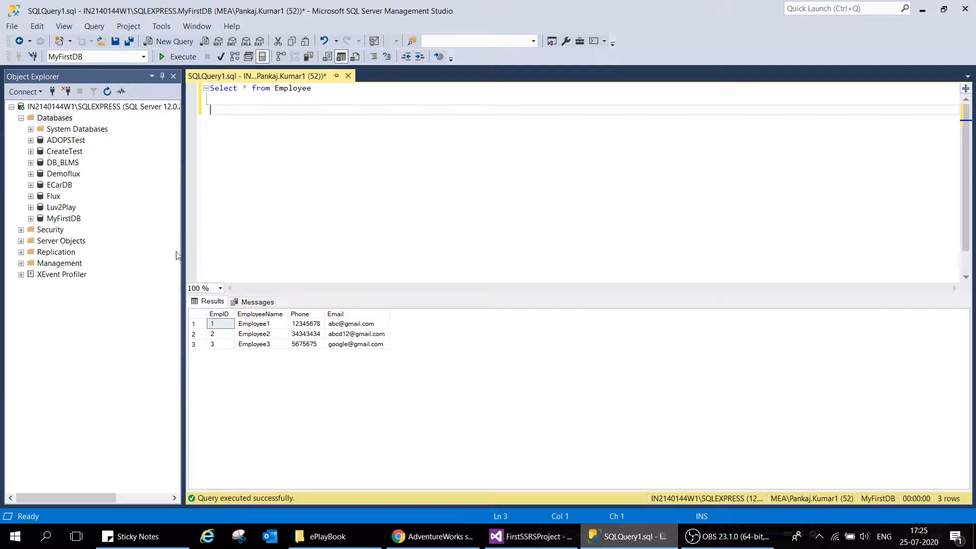
left_click(63, 174)
left_click(390, 131)
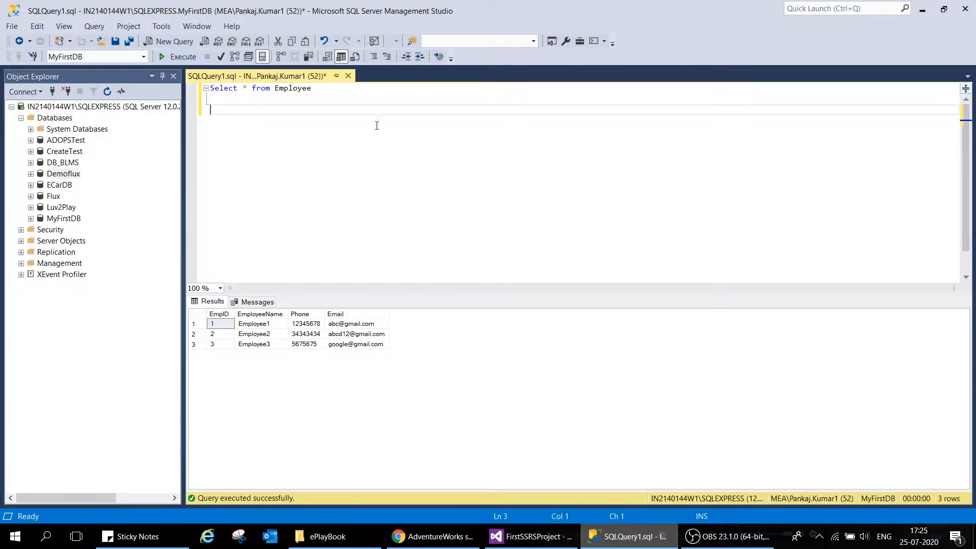
left_click_drag(338, 98, 195, 92)
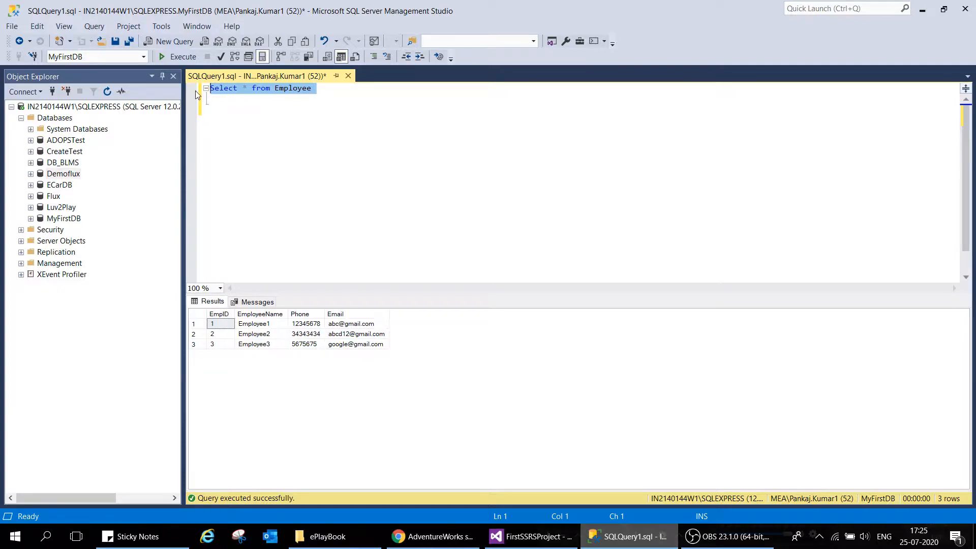
left_click(143, 57)
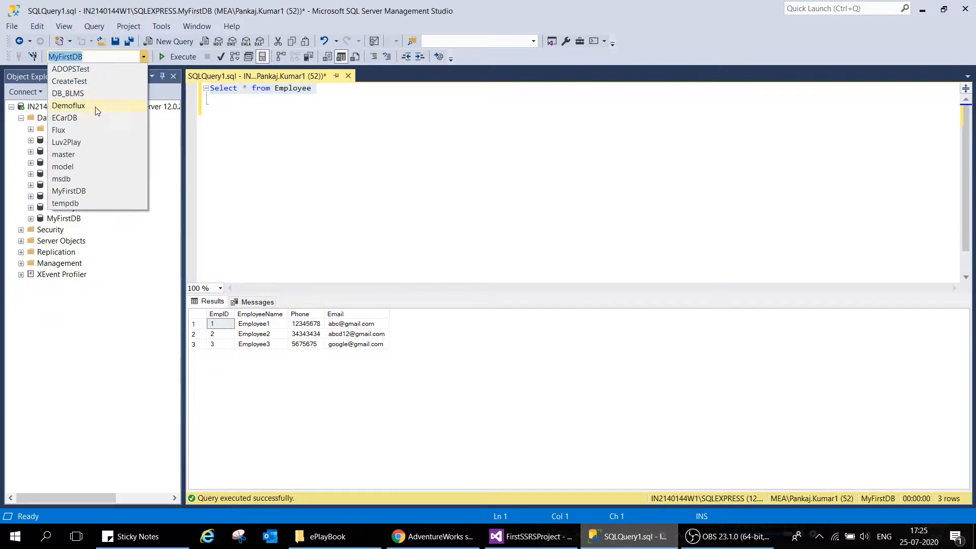
left_click(69, 105)
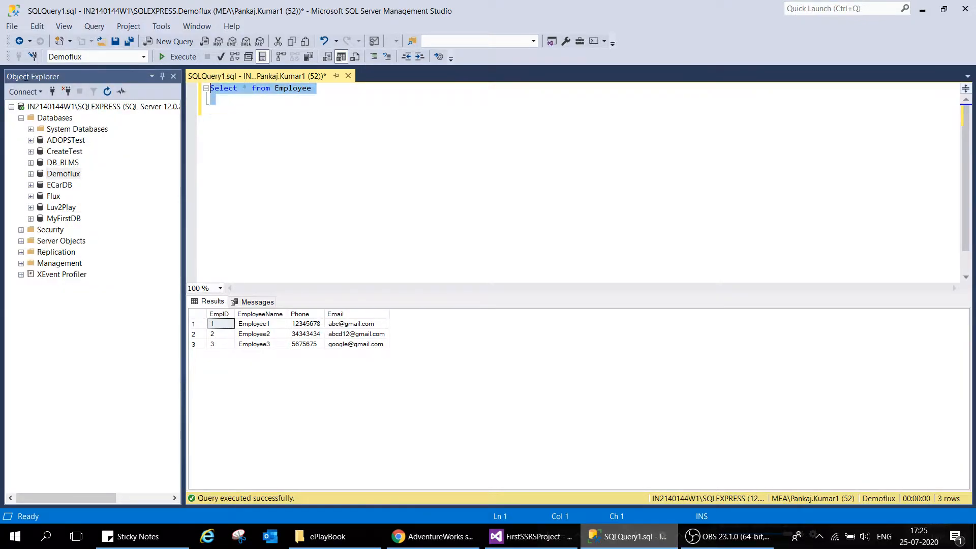
Replace the existing employee query with "Select * from DemoFlux"
type("Seelct *f r")
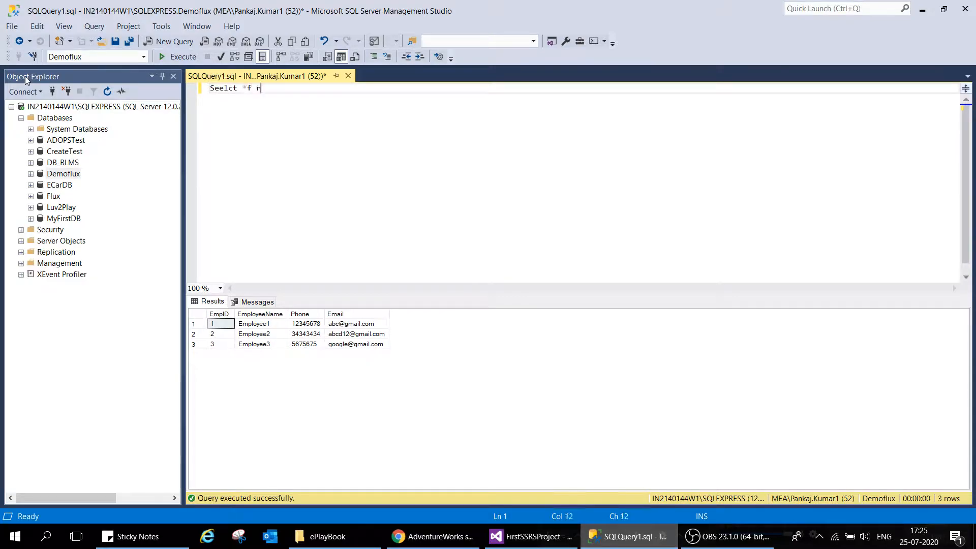
type("om from DemoFlux")
left_click_drag(247, 90, 274, 93)
left_click(221, 94)
right_click(221, 95)
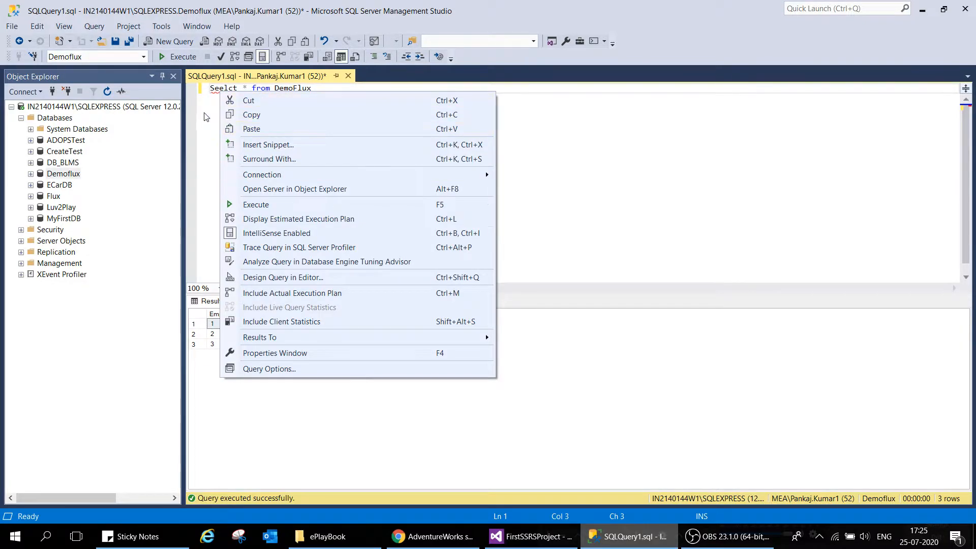
left_click(223, 93)
double_click(224, 92)
type("Select")
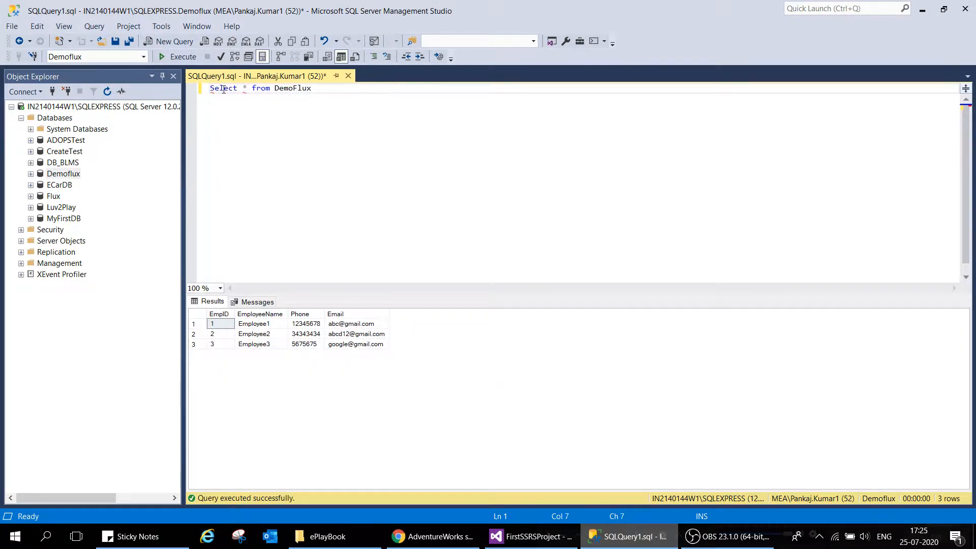
key("Right")
key("Right")
Execute the DemoFlux query, look through the returned rows and hide the results
left_click(177, 56)
scroll(462, 397, "down", 11)
left_click(295, 183)
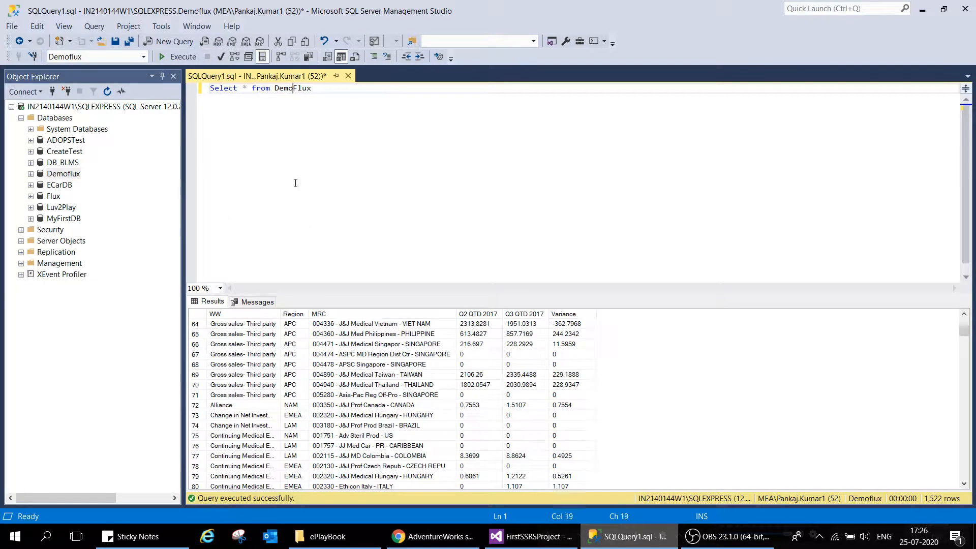
key("ctrl+r")
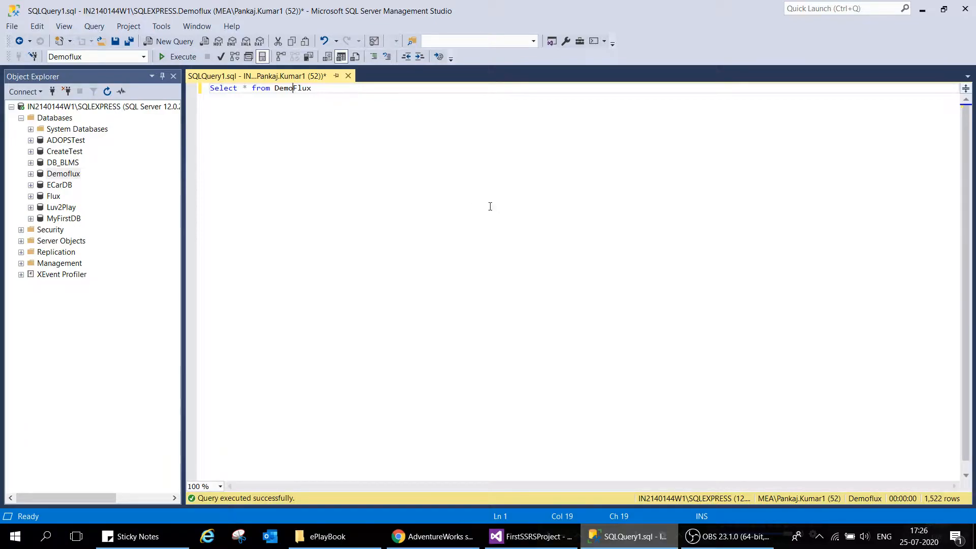
Switch to Visual Studio and add an embedded Microsoft SQL Server data source named ds_DemoFlux to the report
left_click(529, 541)
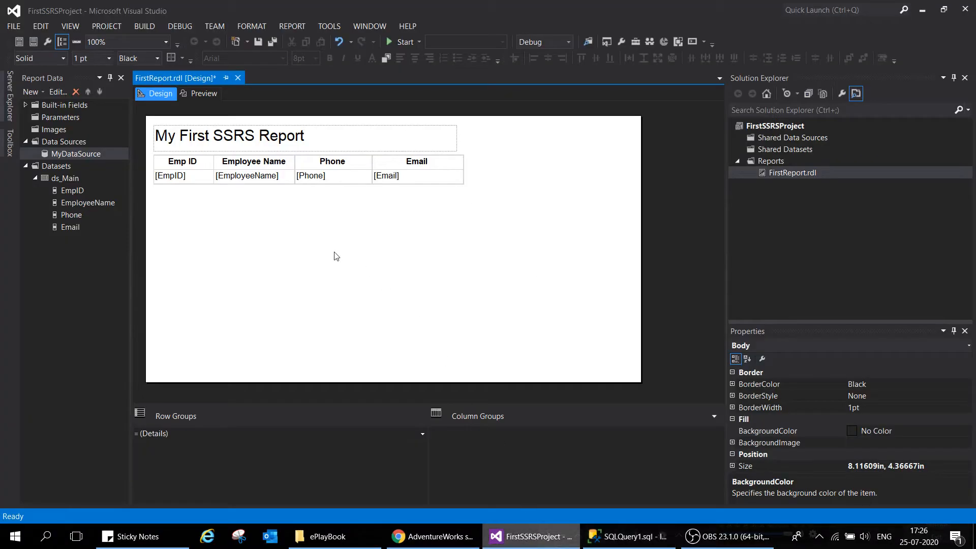
right_click(77, 140)
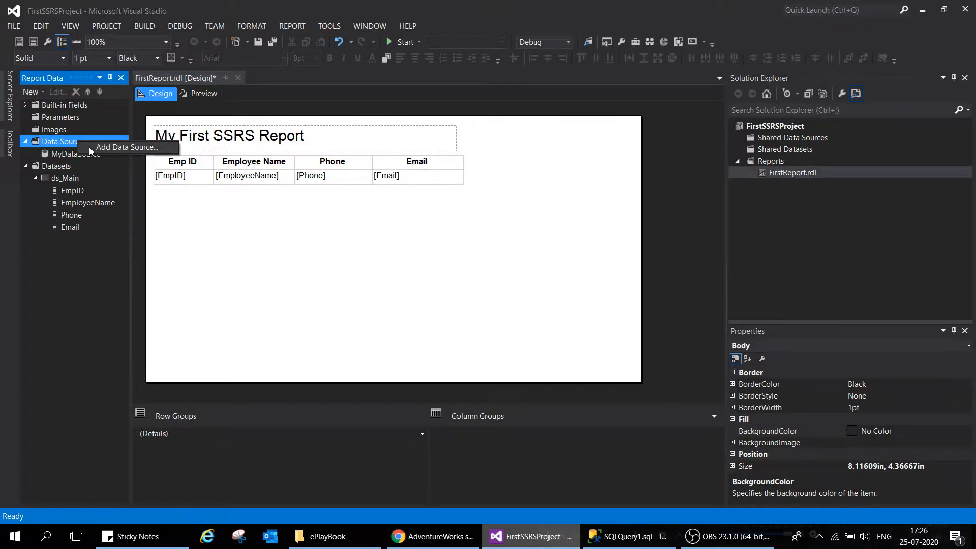
left_click(90, 147)
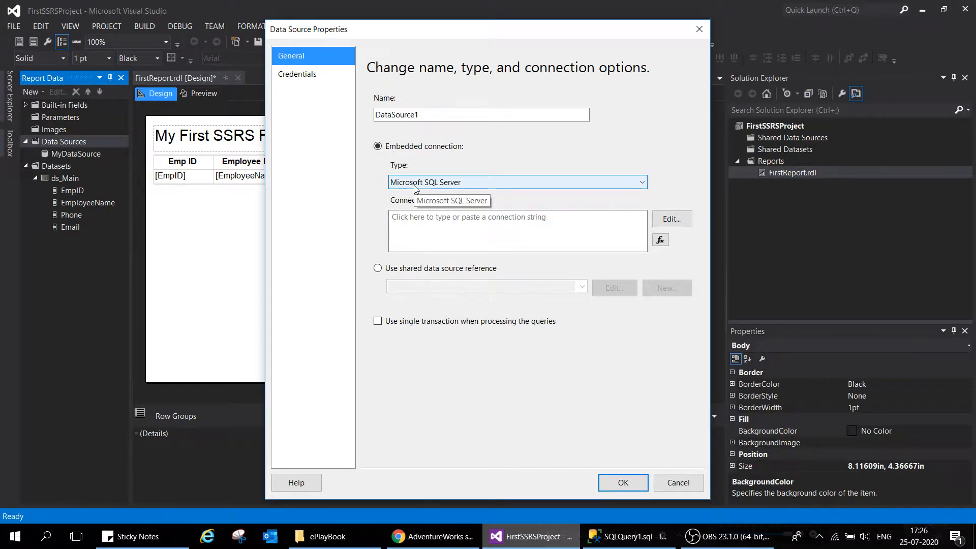
key("Tab")
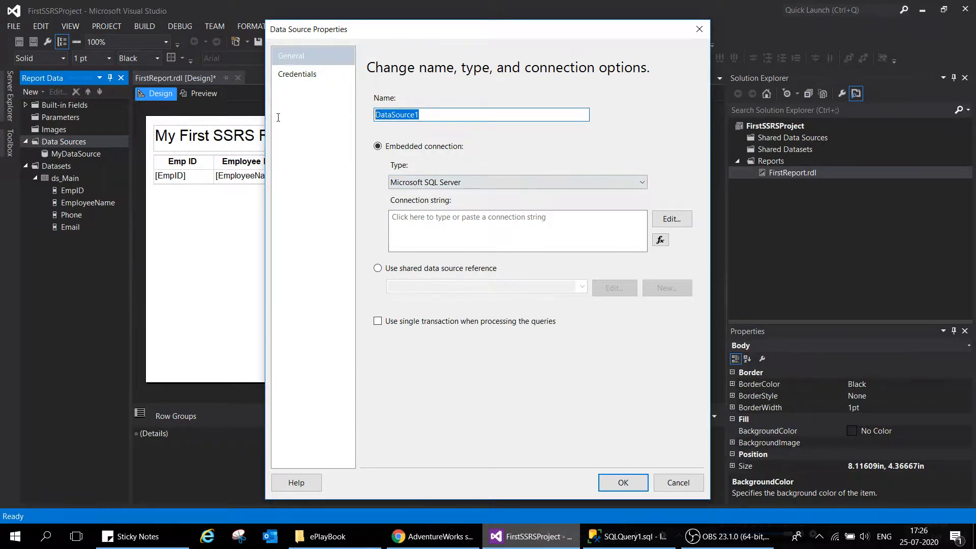
type("d_DemoFlux")
left_click(382, 115)
type("s")
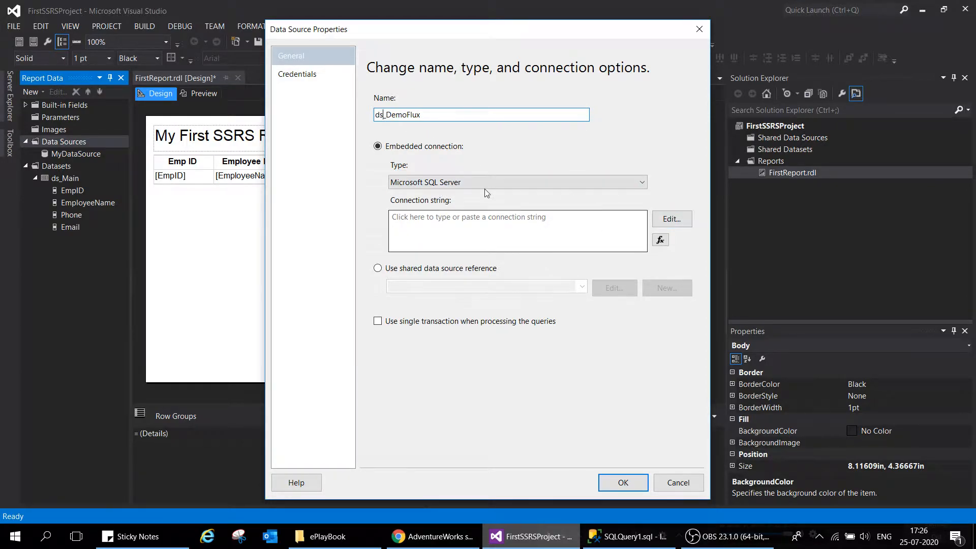
left_click(480, 184)
left_click(479, 185)
Build the connection for the data source with server IN2140144W1\SQLEXPRESS, Windows Authentication and database Demoflux
left_click(671, 219)
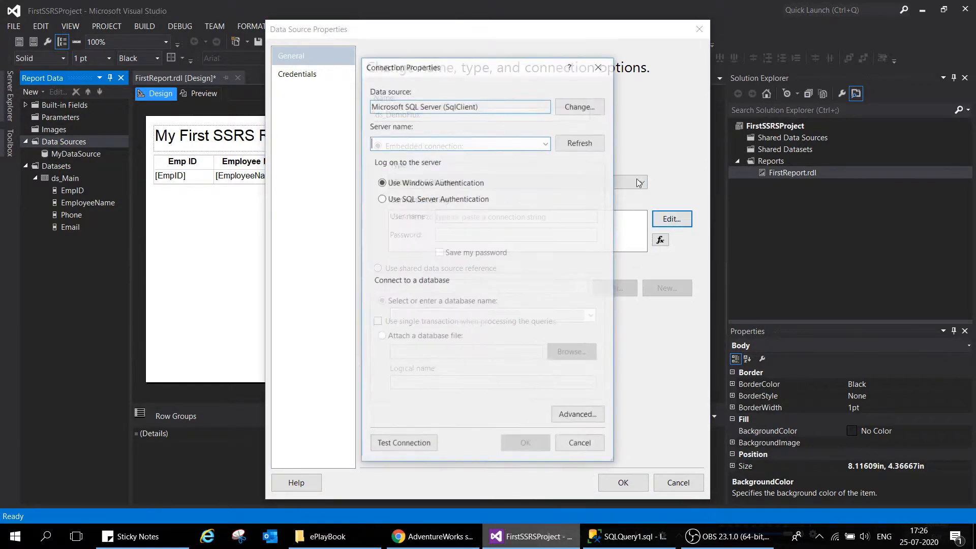
left_click(546, 142)
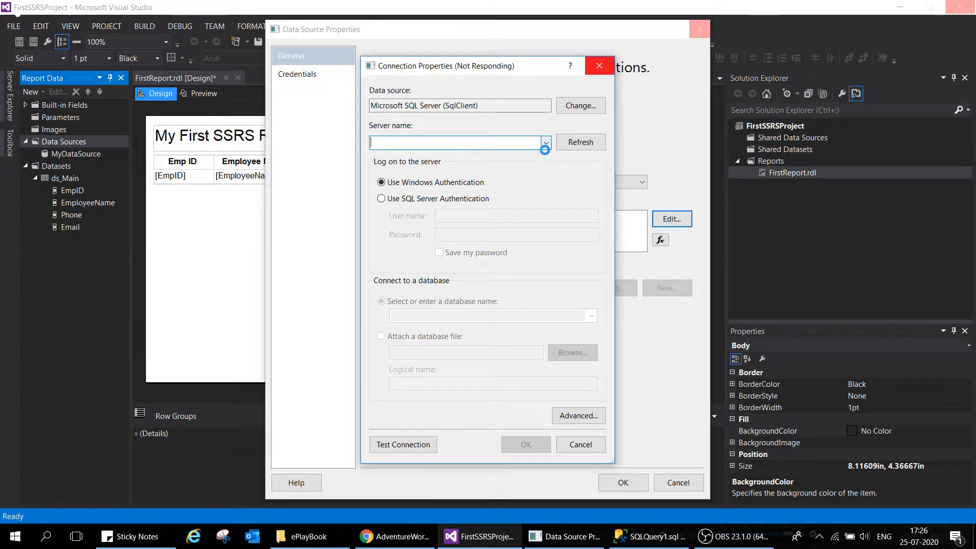
left_click(545, 146)
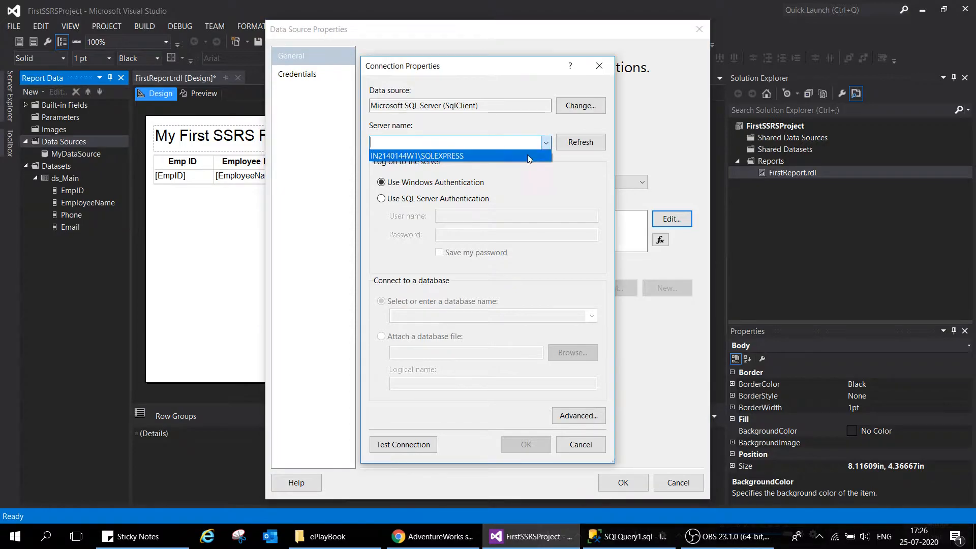
left_click(481, 156)
left_click(592, 316)
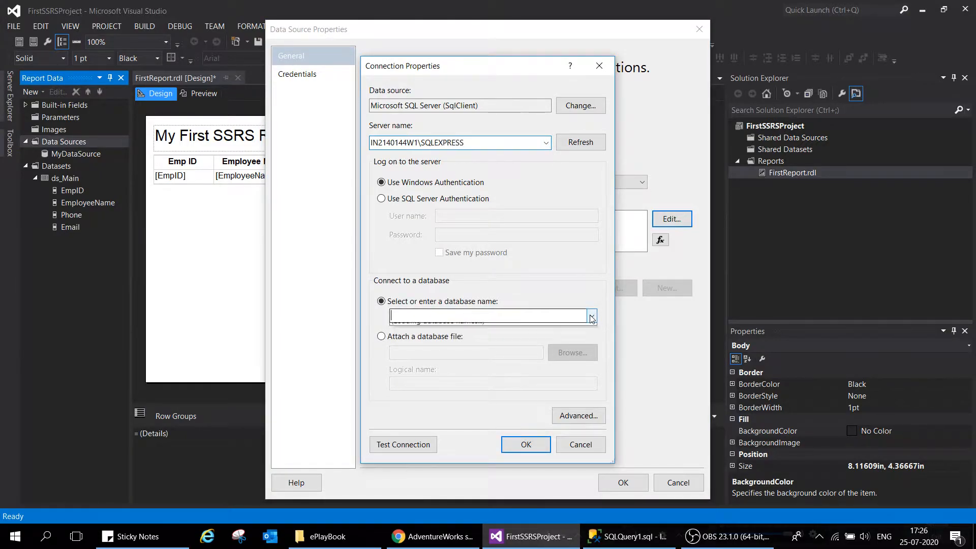
left_click(441, 360)
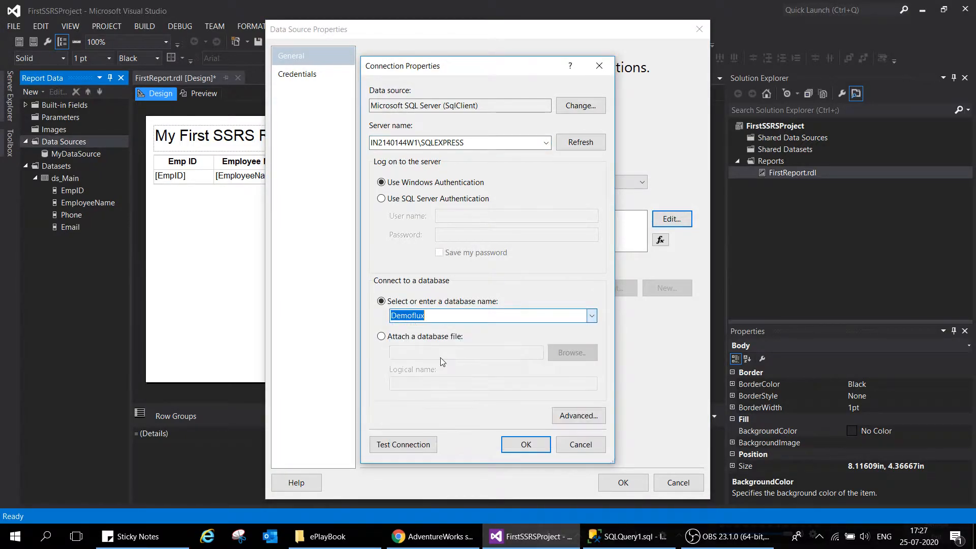
Test the Demoflux connection, accept it and save the ds_DemoFlux data source
left_click(413, 448)
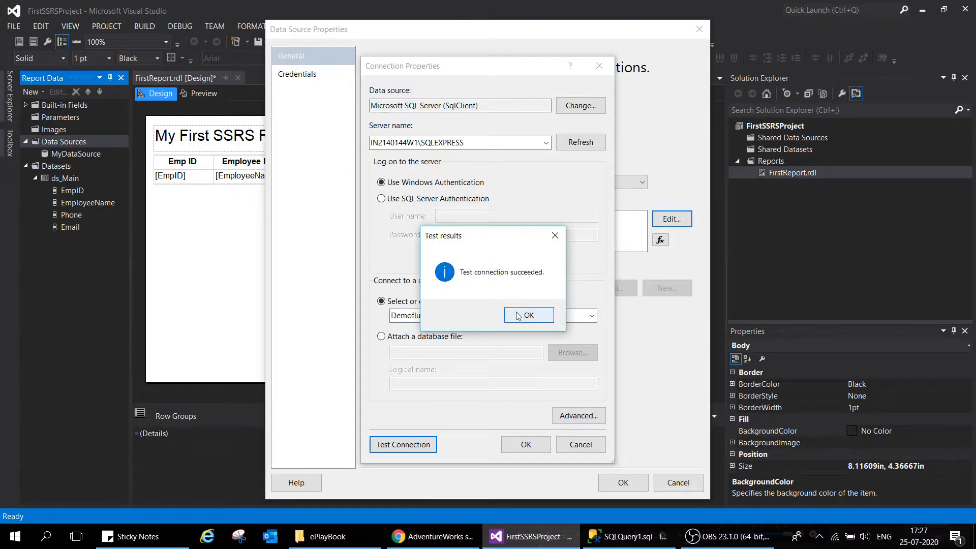
left_click(536, 315)
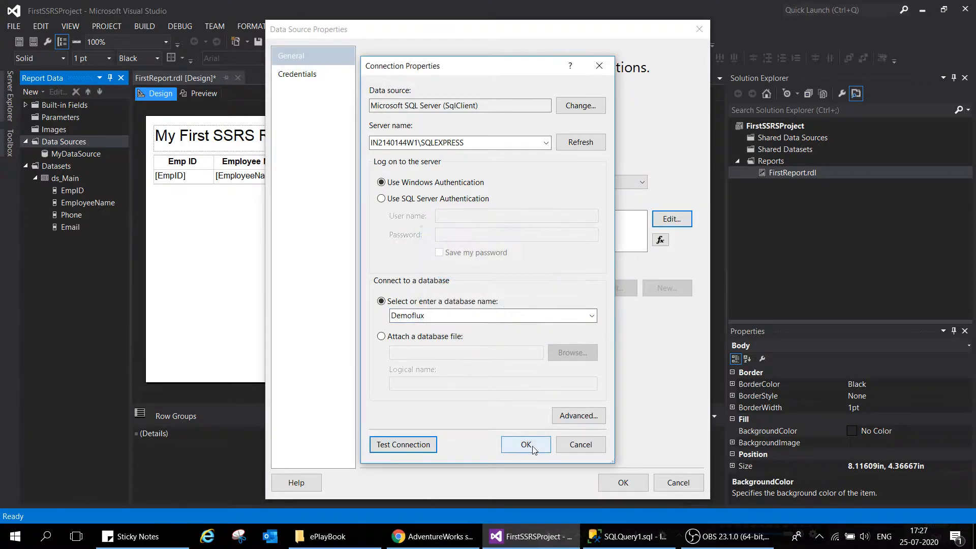
left_click(530, 446)
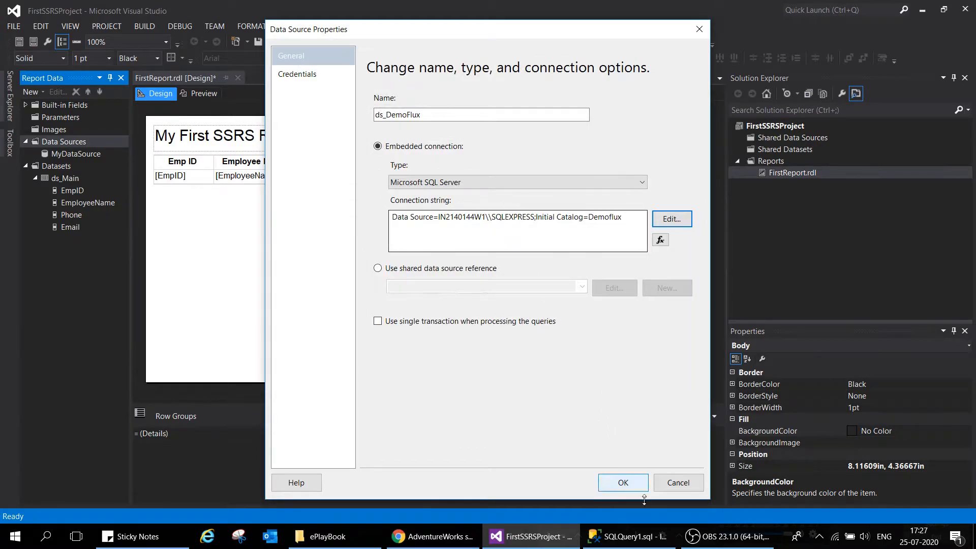
left_click(624, 483)
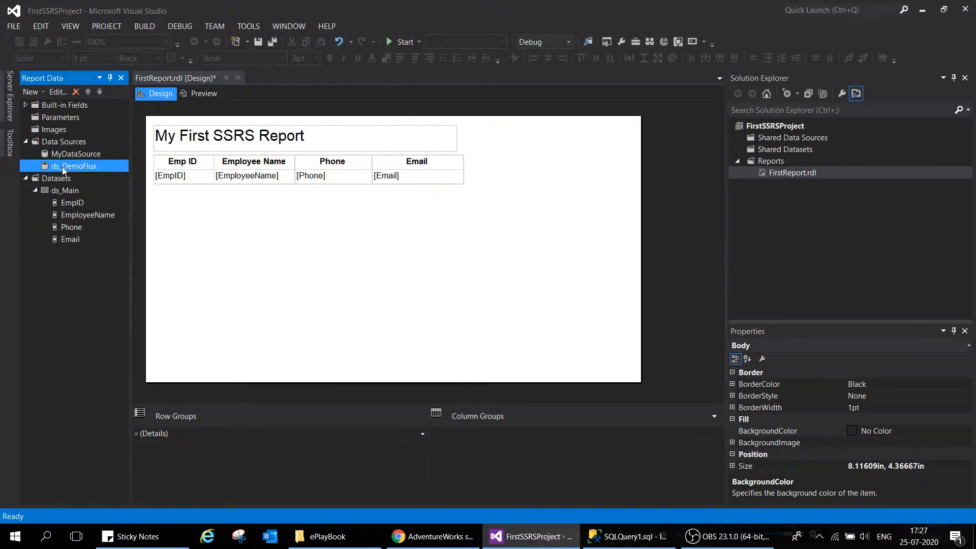
Add a dataset named ds_Flux, embedded in the report and using the ds_DemoFlux data source
right_click(46, 182)
left_click(72, 184)
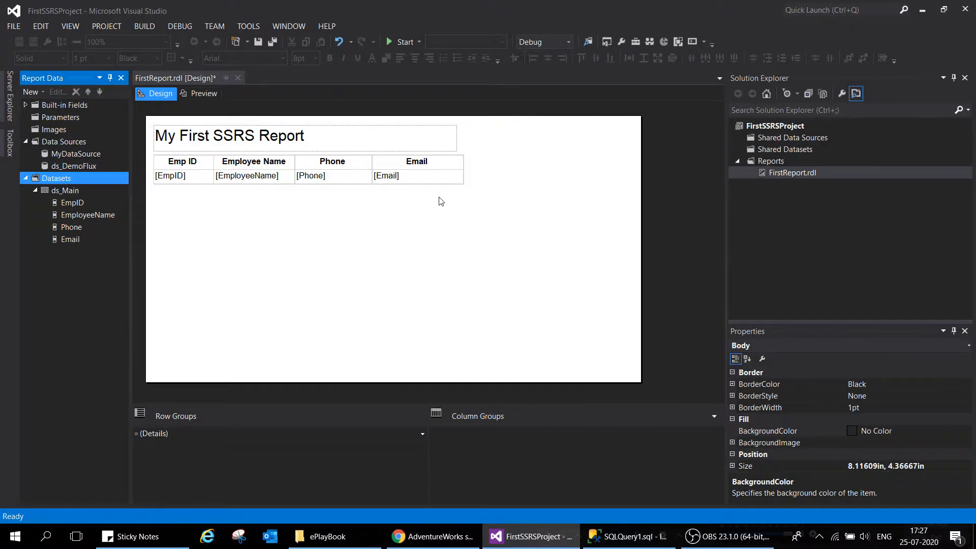
left_click_drag(427, 110, 245, 123)
type("ds")
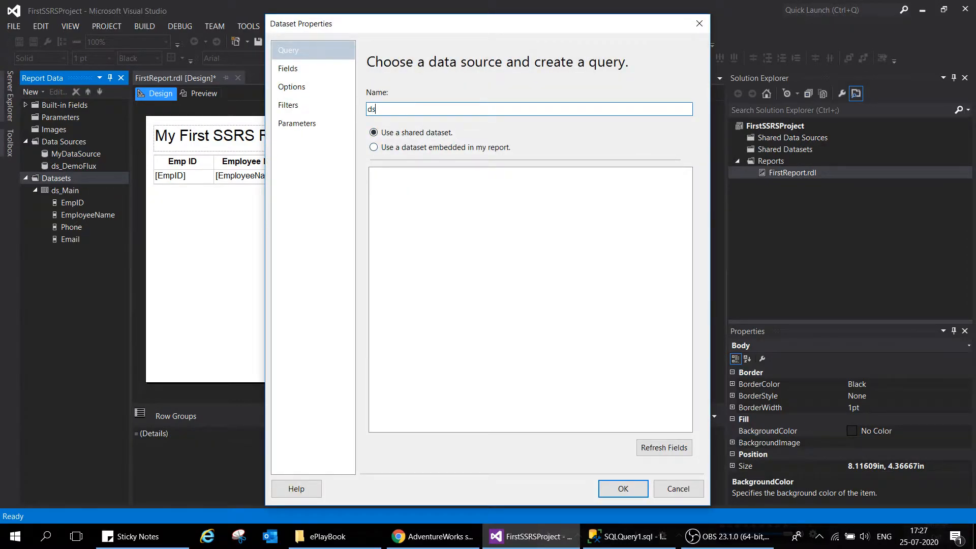
type("_Flu")
left_click(441, 149)
left_click(415, 190)
left_click(408, 214)
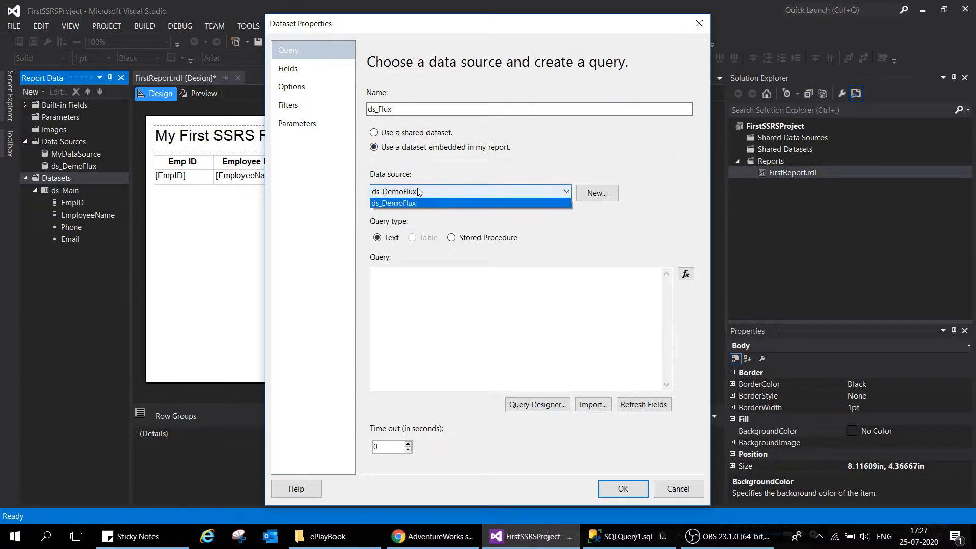
left_click(410, 192)
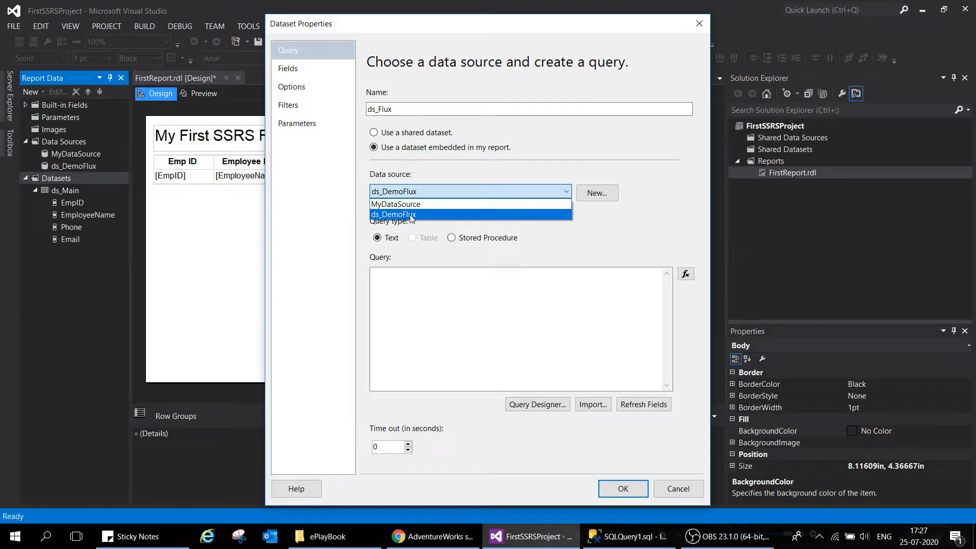
left_click(412, 215)
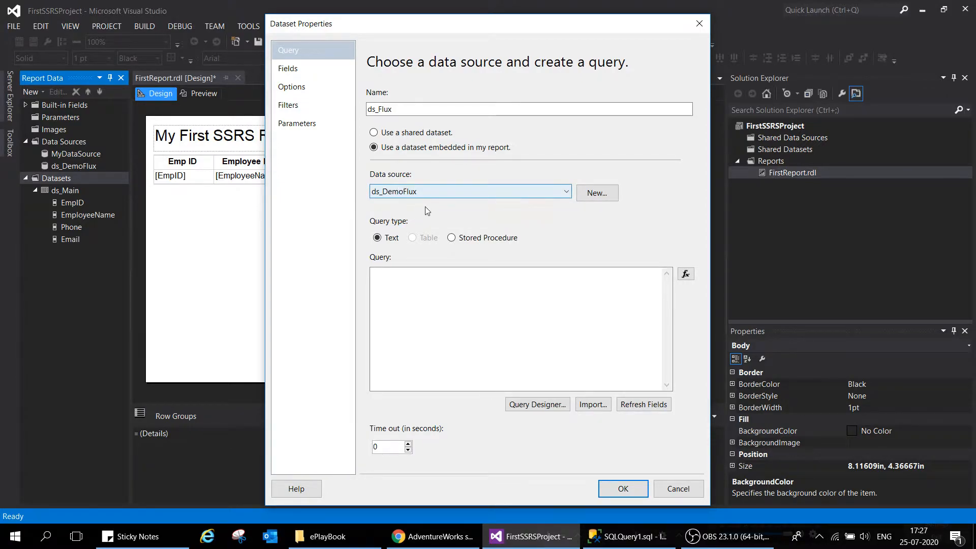
Enter the text query "Seelct * from DemoFlux" in the Query Designer and try to run it
left_click(484, 300)
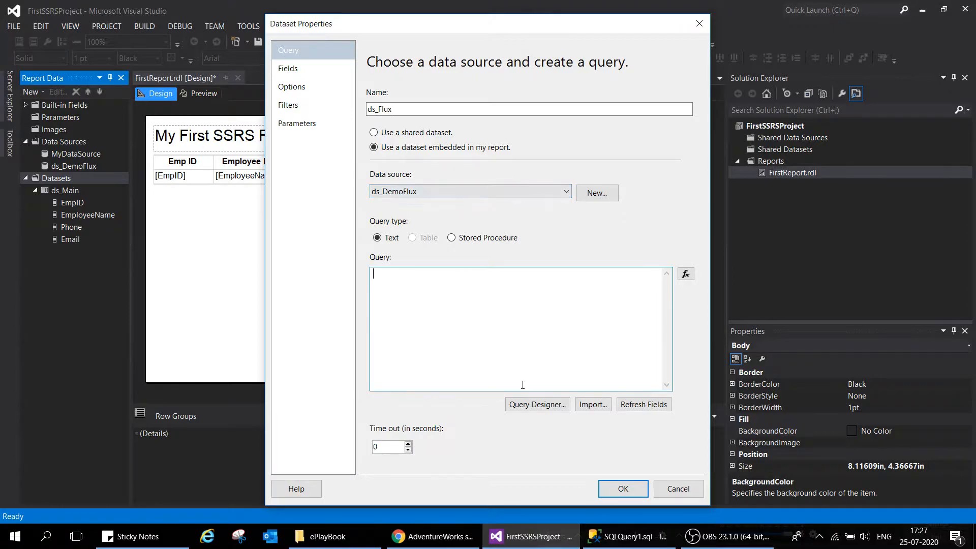
left_click(537, 404)
left_click(251, 63)
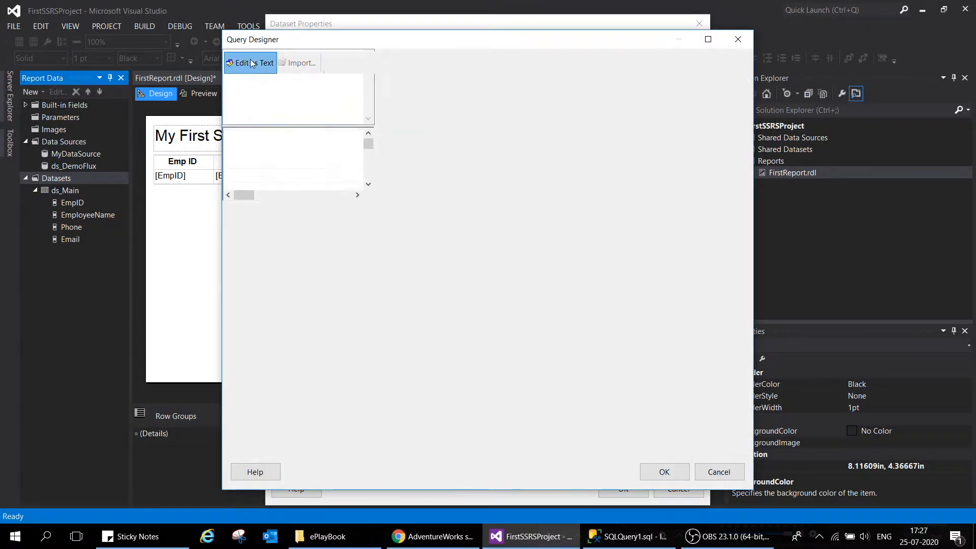
type("Seelct ")
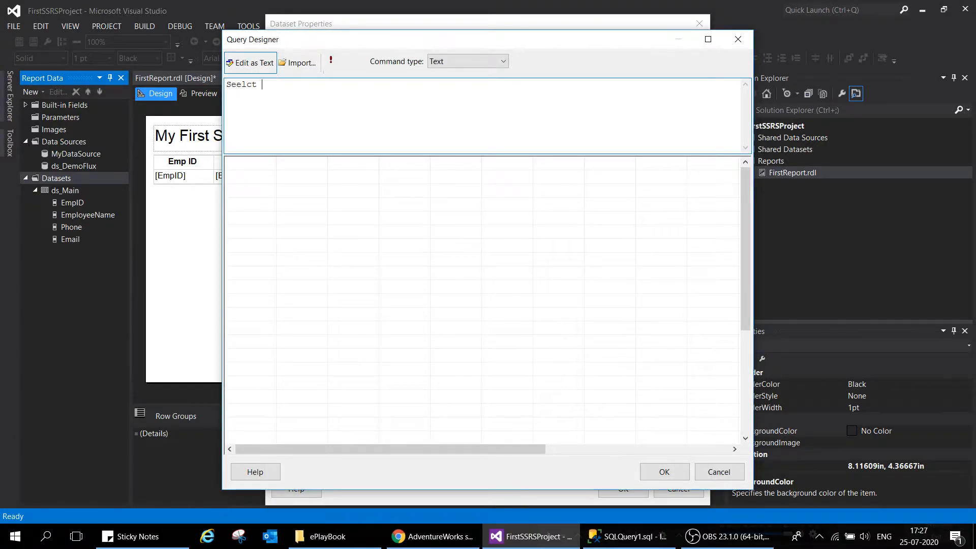
type("* from DemoFlux")
left_click(331, 61)
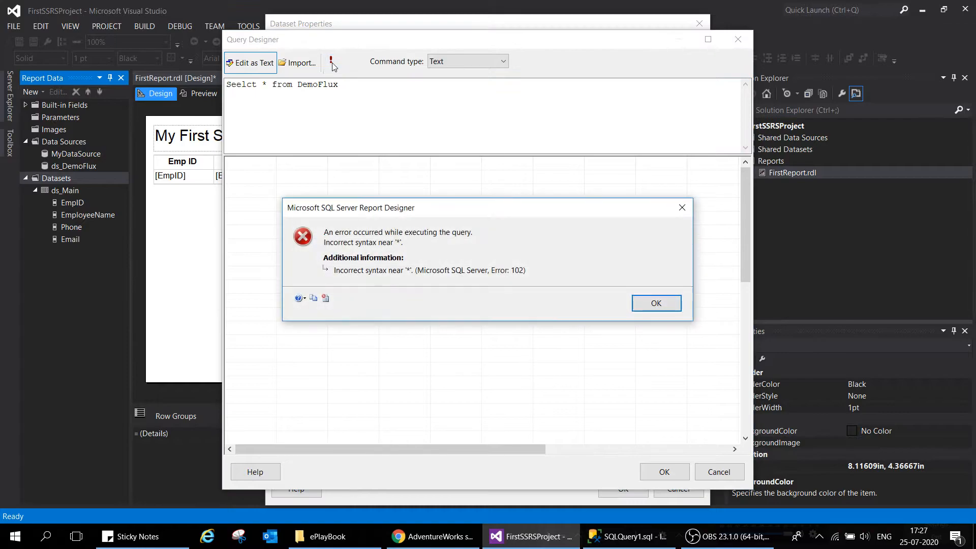
left_click(665, 302)
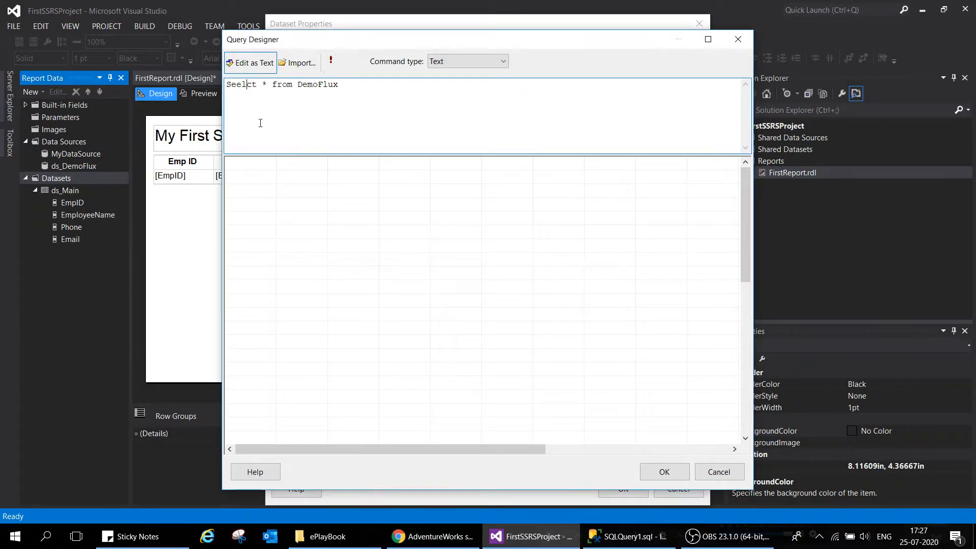
Correct the query to "Select * from DemoFlux", run it and save the ds_Flux dataset
key("BackSpace")
key("BackSpace")
type("le")
left_click(335, 63)
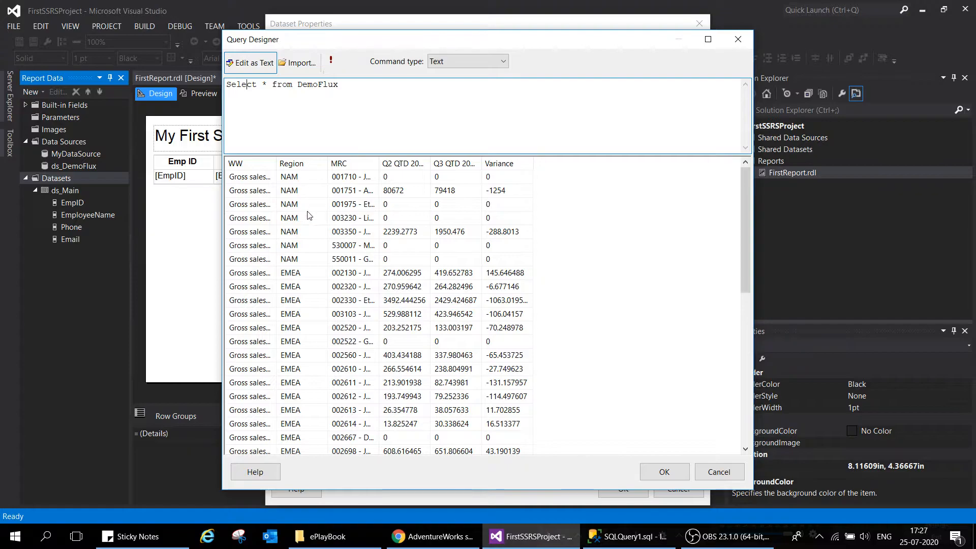
left_click(657, 470)
left_click(623, 490)
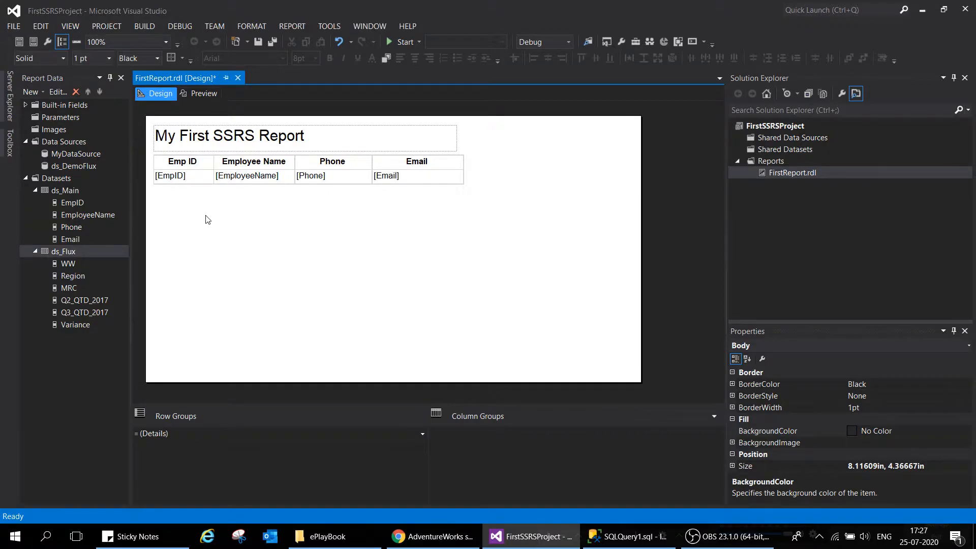
Insert a plain column chart in the empty report body below the employee table
right_click(189, 211)
mouse_move(239, 256)
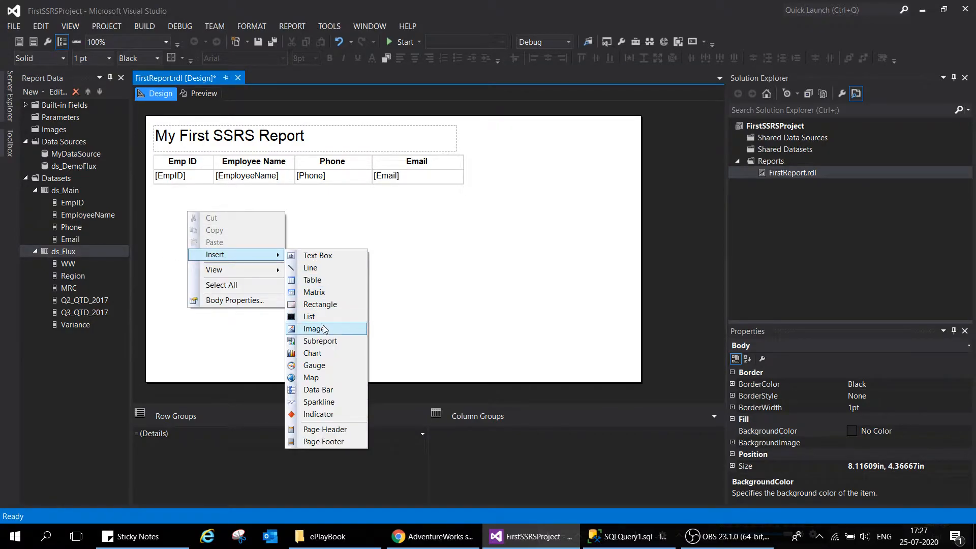
left_click(325, 354)
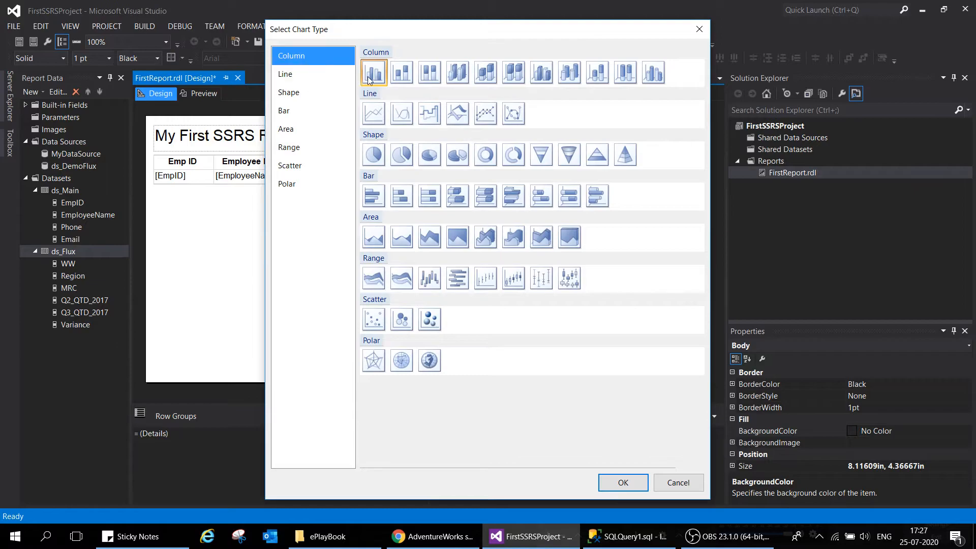
left_click(624, 483)
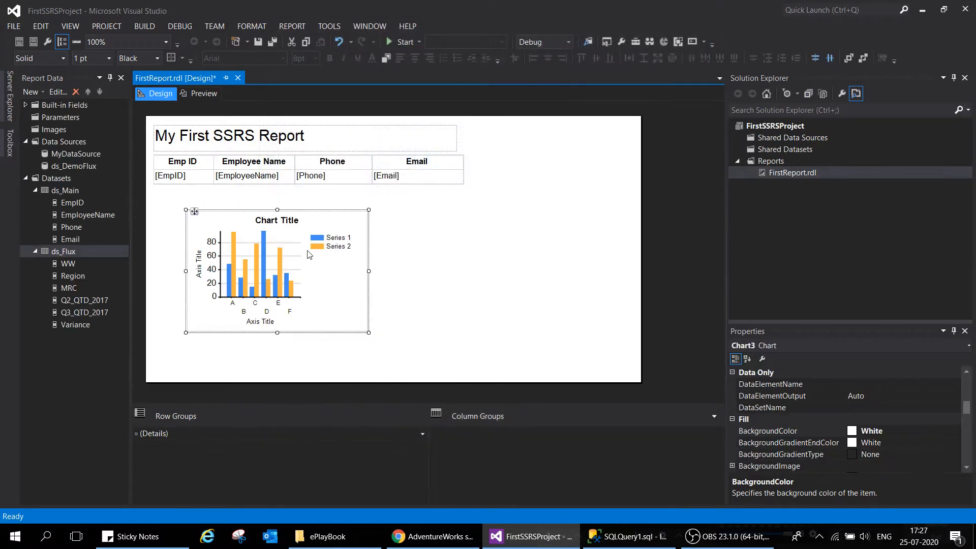
Enlarge the column chart to about the width of the employee table, with slightly more height, and deselect it
left_click(317, 224)
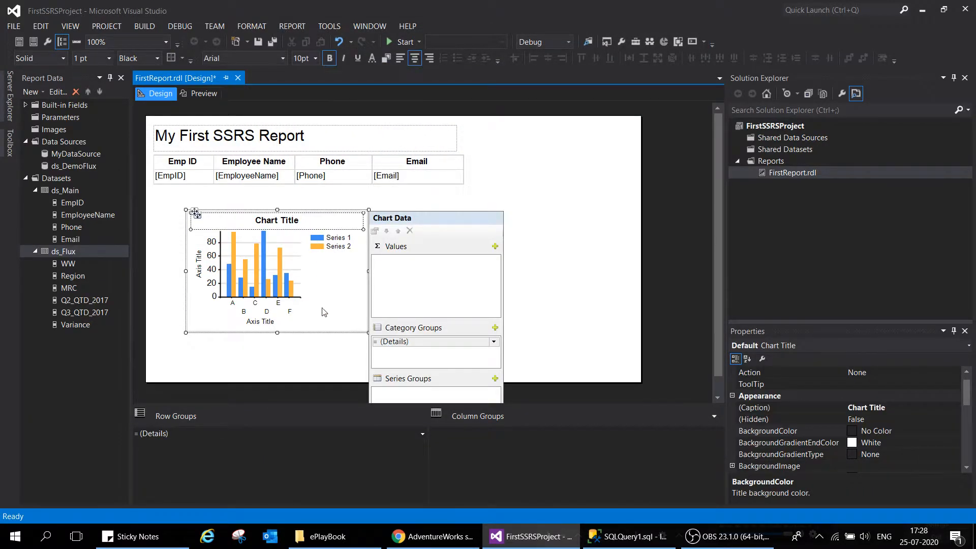
left_click(345, 319)
left_click(362, 336)
left_click(358, 316)
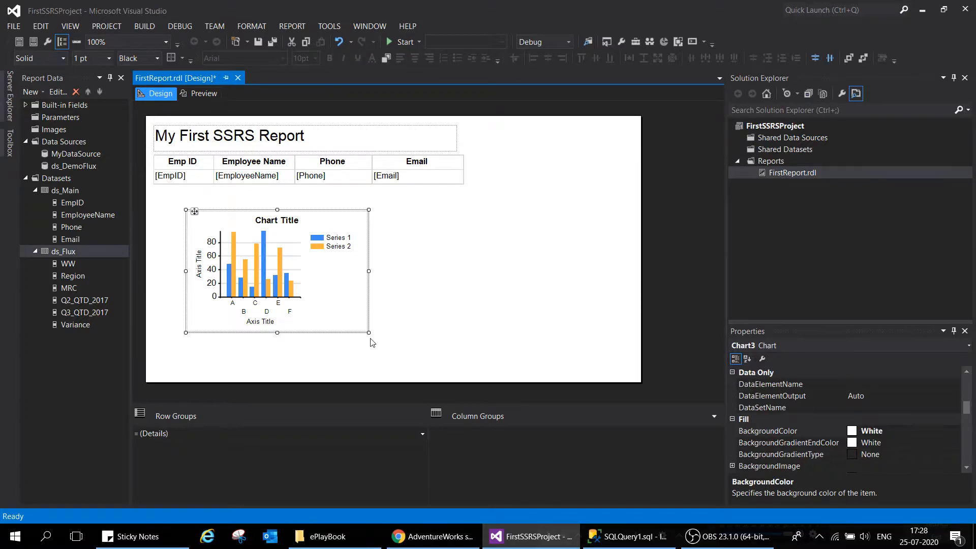
left_click_drag(368, 333, 491, 353)
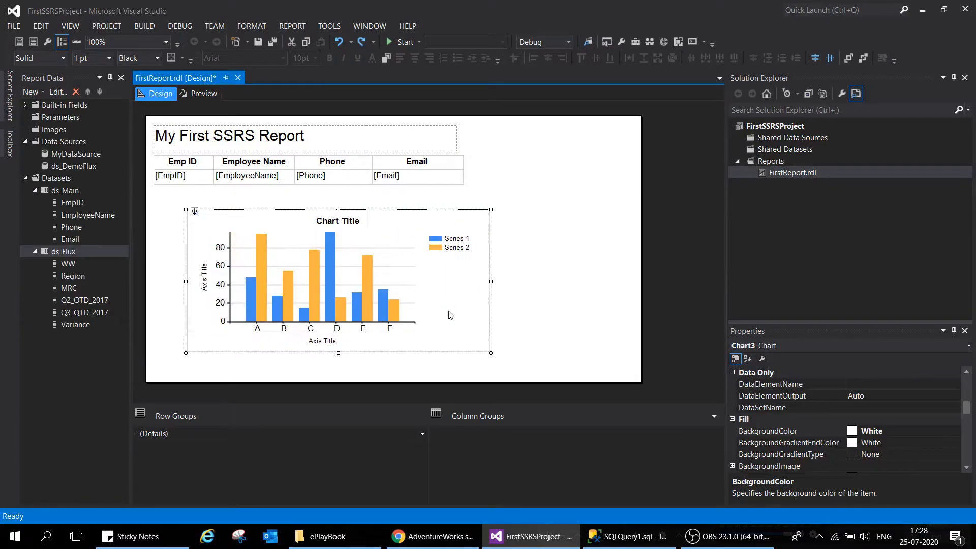
left_click(489, 199)
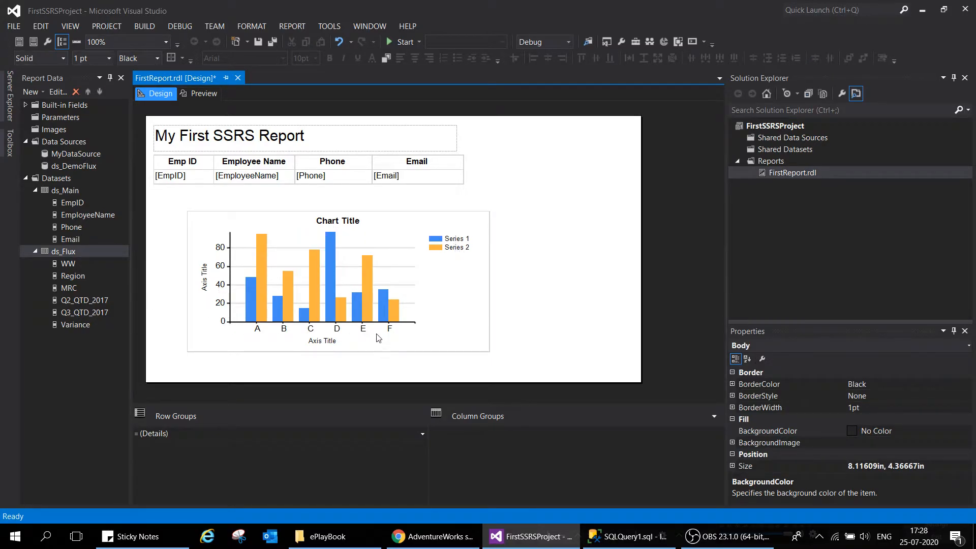
Delete the horizontal and vertical axis titles from the column chart
left_click(330, 346)
left_click(330, 347)
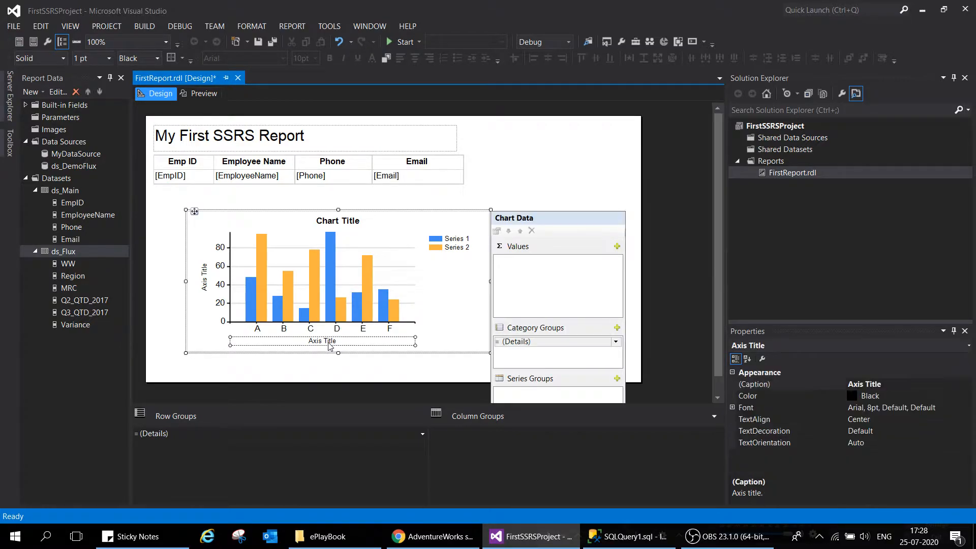
key("Delete")
left_click(204, 289)
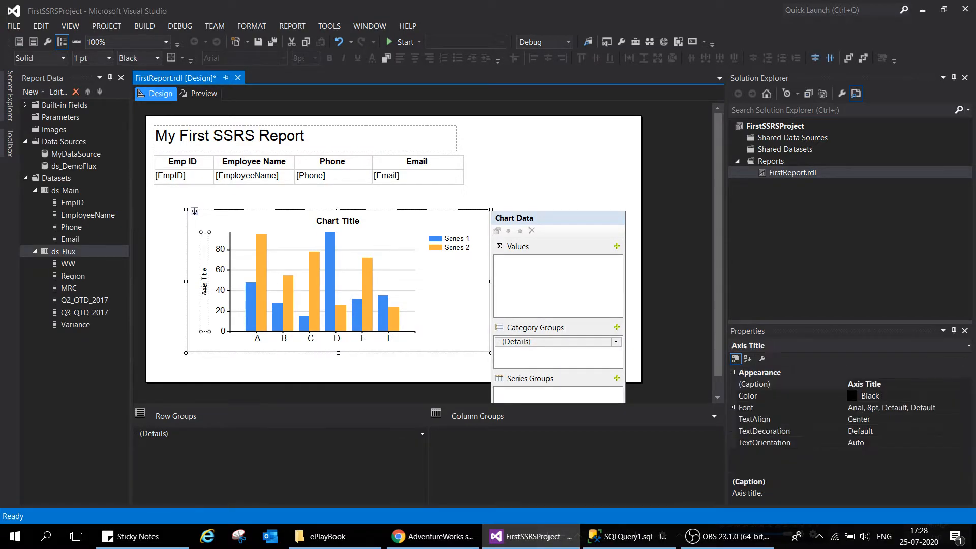
key("Delete")
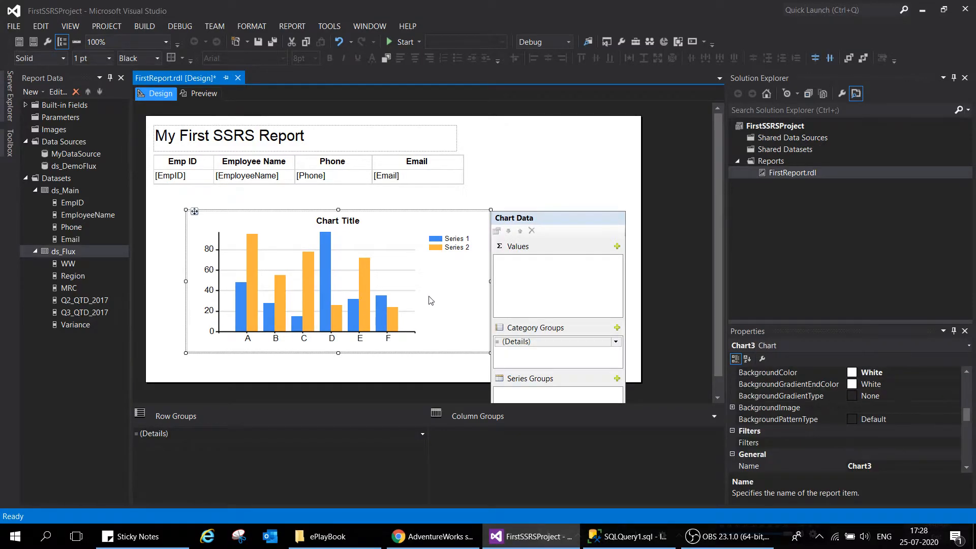
Hide the horizontal gridlines of the column chart
left_click(392, 249)
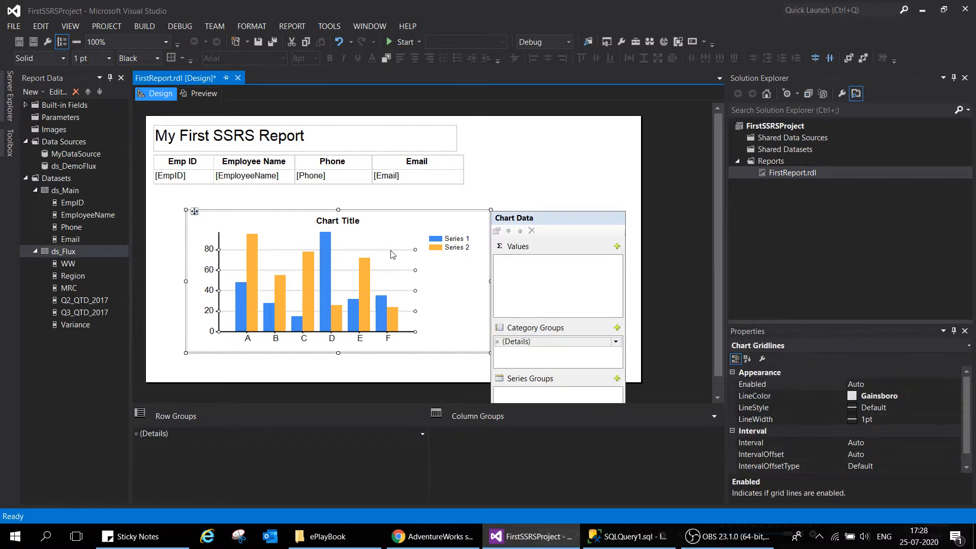
right_click(391, 250)
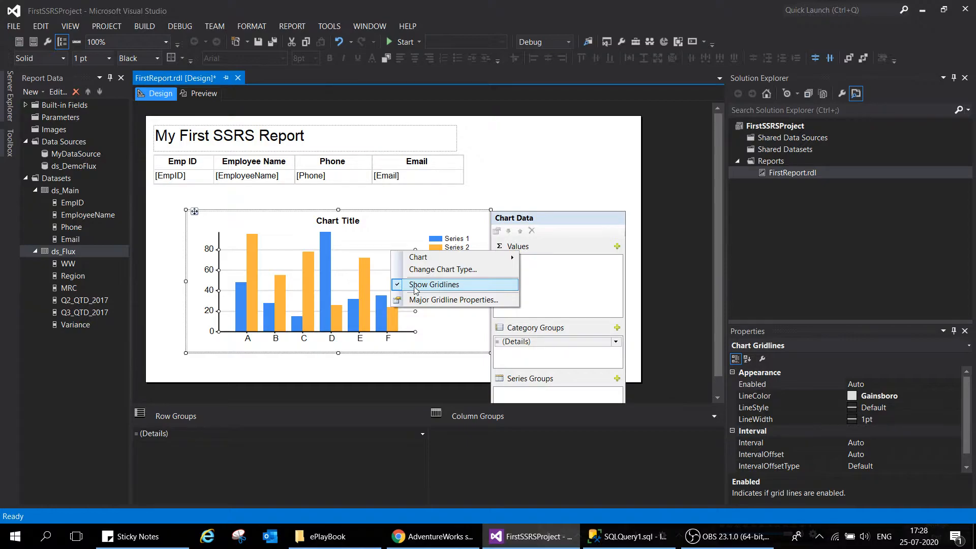
left_click(414, 285)
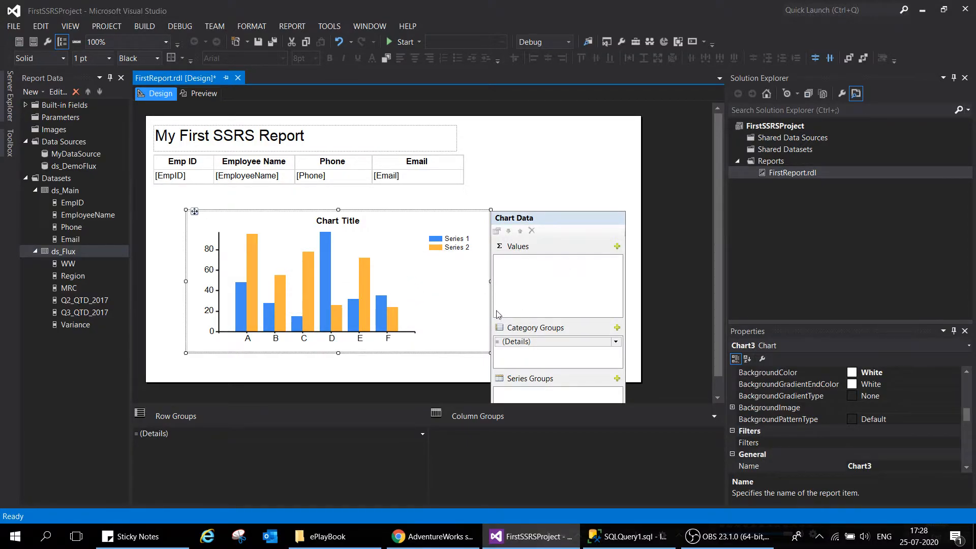
Assign the ds_Flux dataset to the column chart in its chart properties
right_click(468, 345)
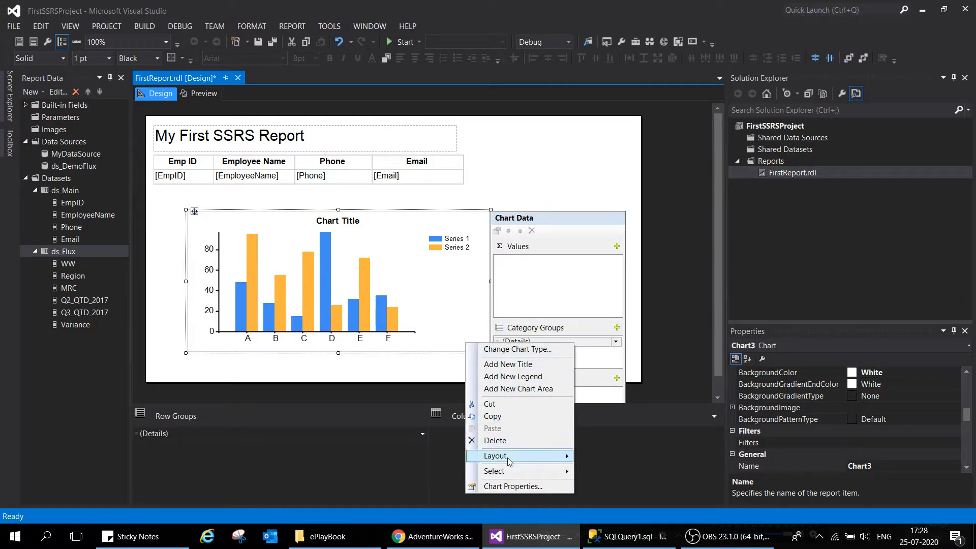
right_click(448, 344)
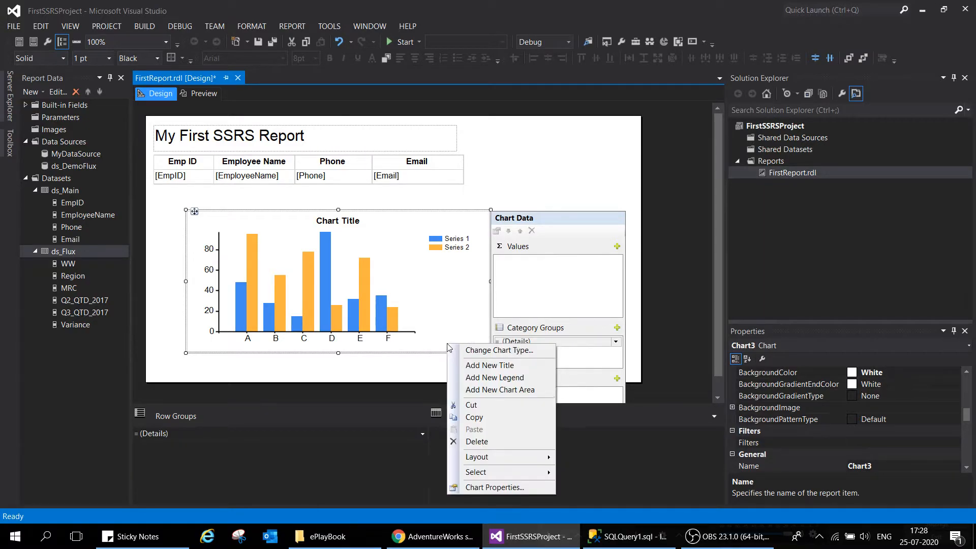
left_click(491, 487)
left_click(232, 249)
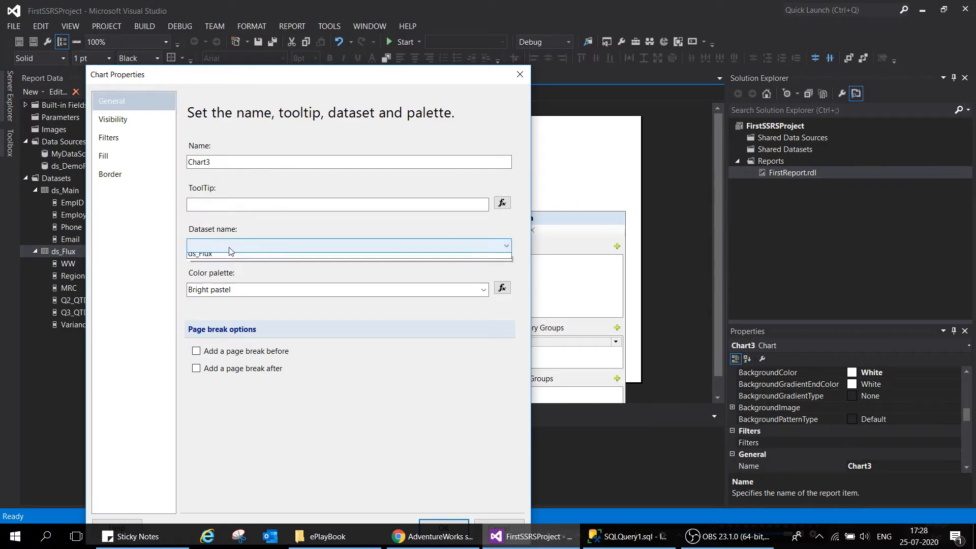
left_click(227, 269)
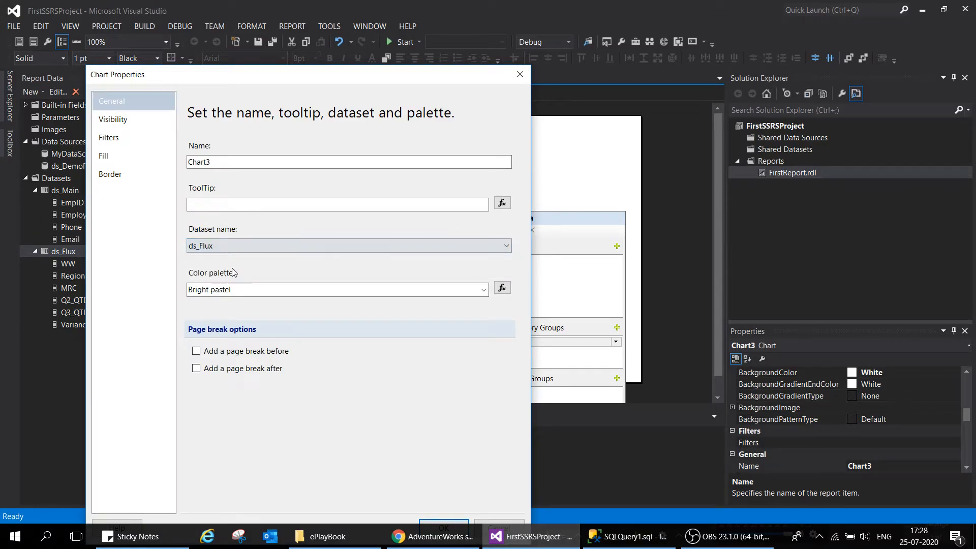
left_click_drag(302, 80, 392, 33)
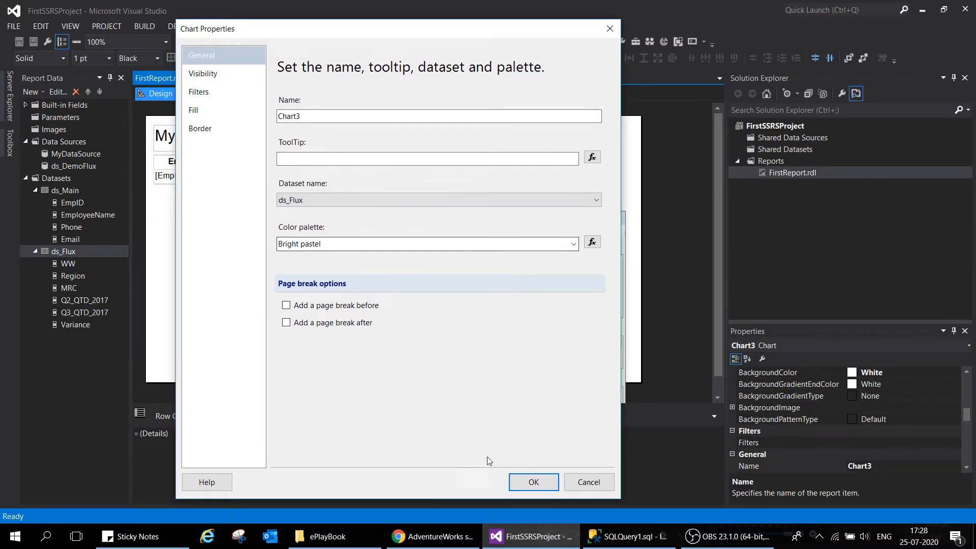
left_click(533, 483)
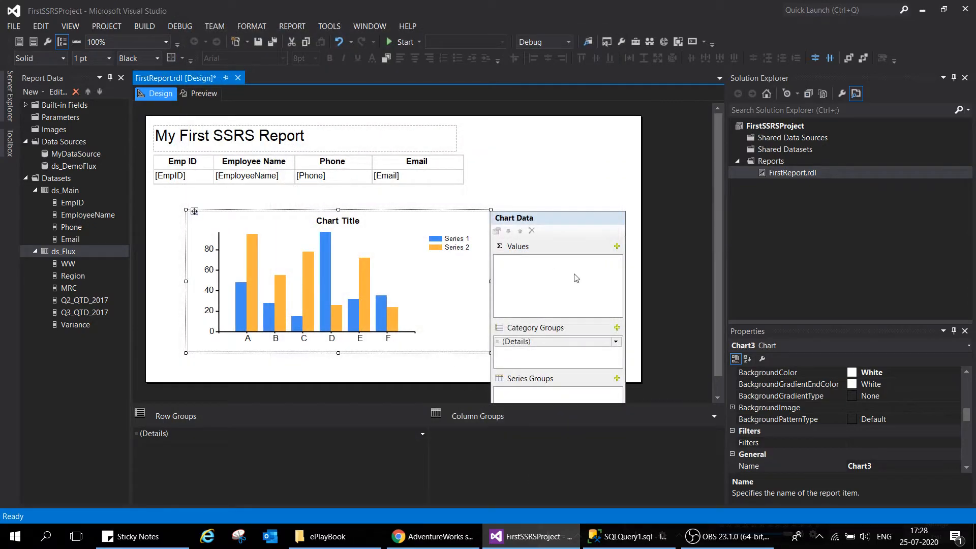
Add Q2_QTD_2017 as the chart's value and use Region for both the category group and the series group
left_click(617, 246)
left_click(640, 299)
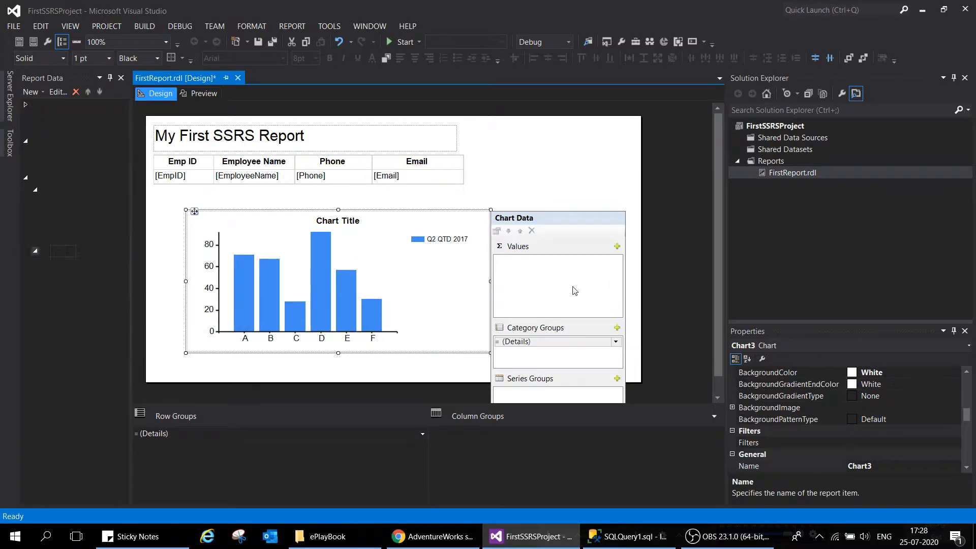
left_click(616, 343)
left_click(639, 366)
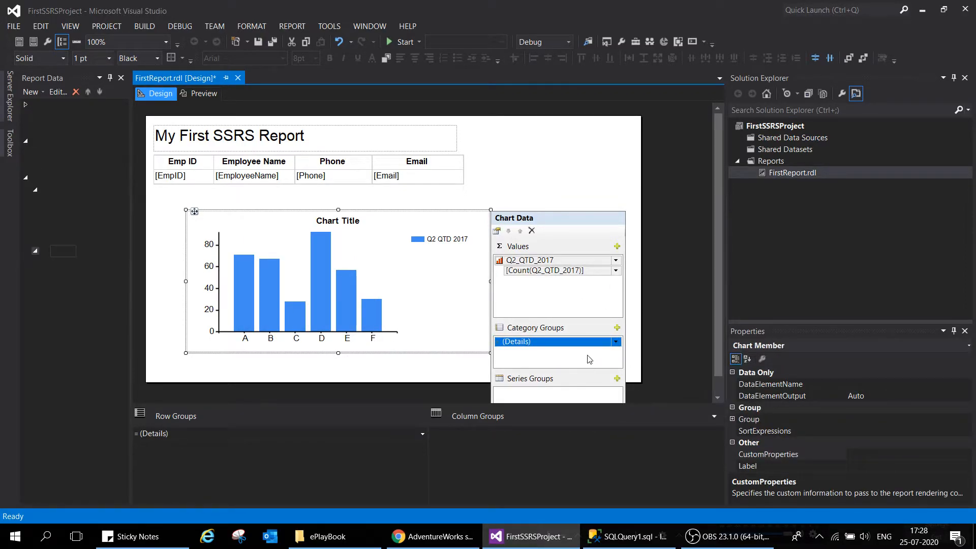
left_click(615, 392)
left_click(642, 405)
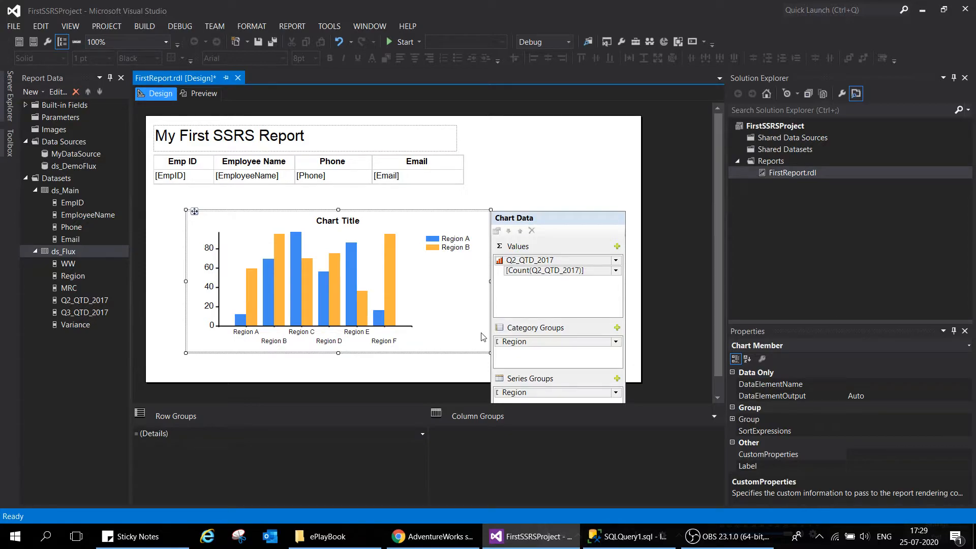
Deselect the chart, preview the rendered report and return to the design view
left_click(479, 364)
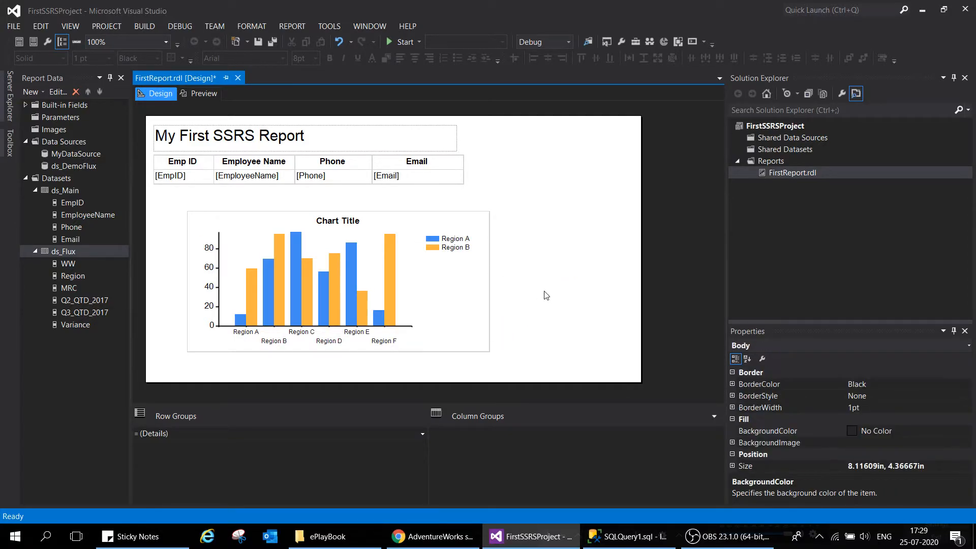
left_click(206, 97)
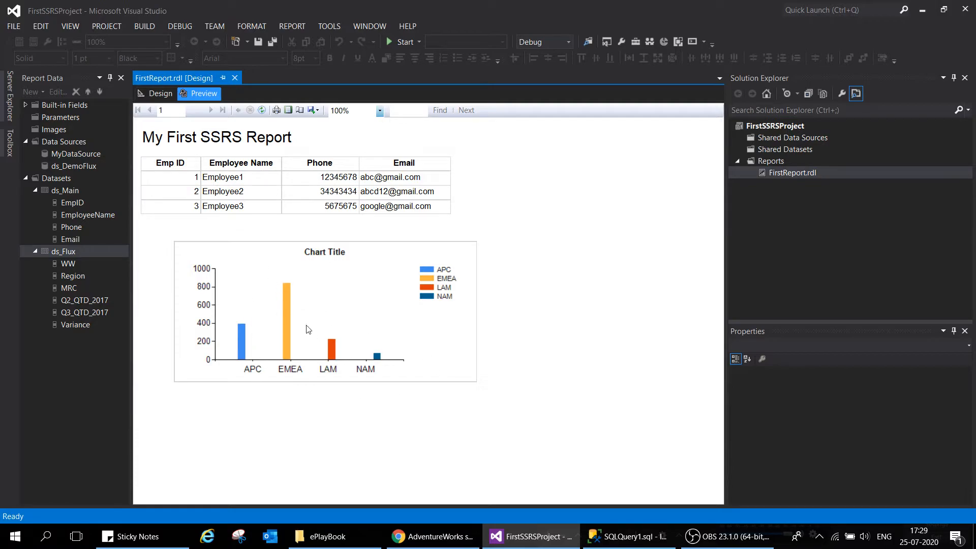
left_click(157, 93)
Set the chart's name to TestChart in its chart properties
left_click(338, 222)
right_click(337, 221)
mouse_move(369, 249)
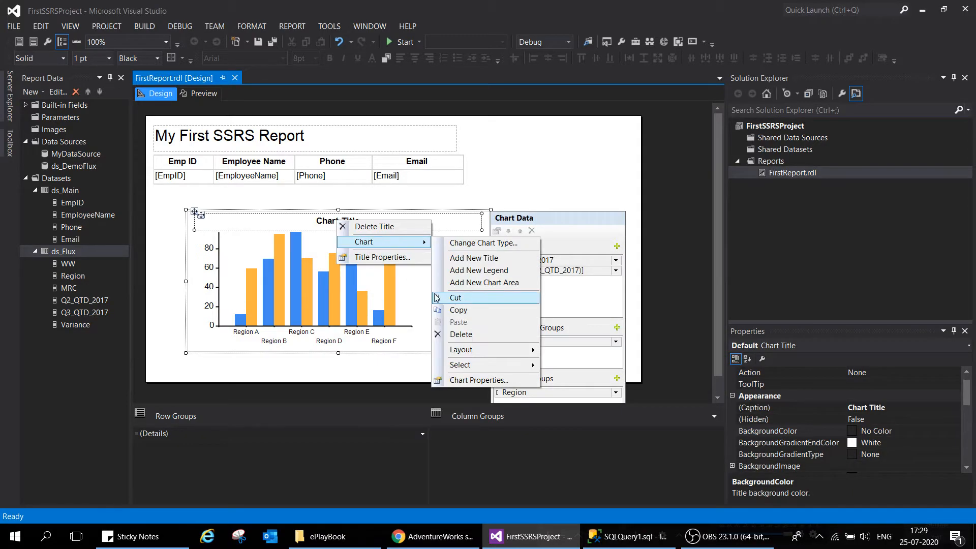
left_click(472, 380)
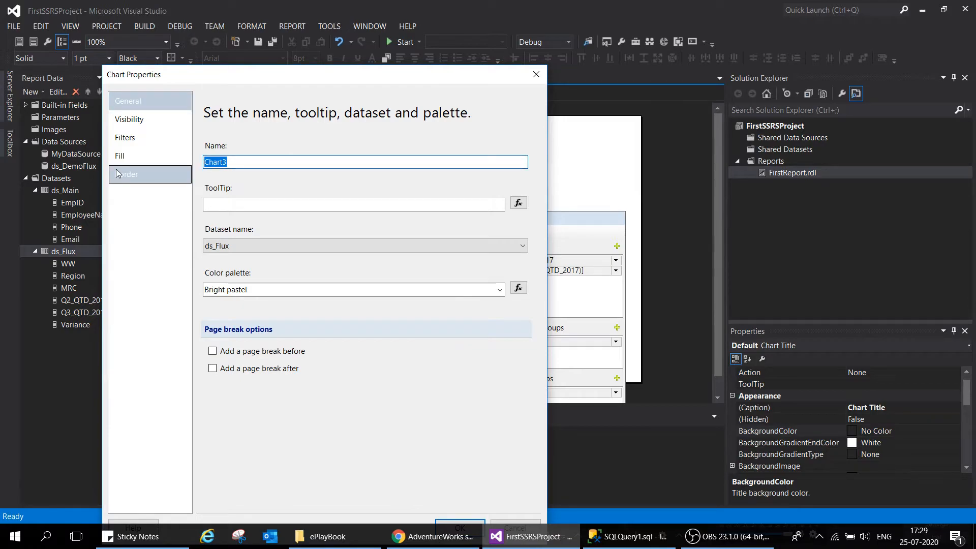
type("Test Chart")
left_click(445, 521)
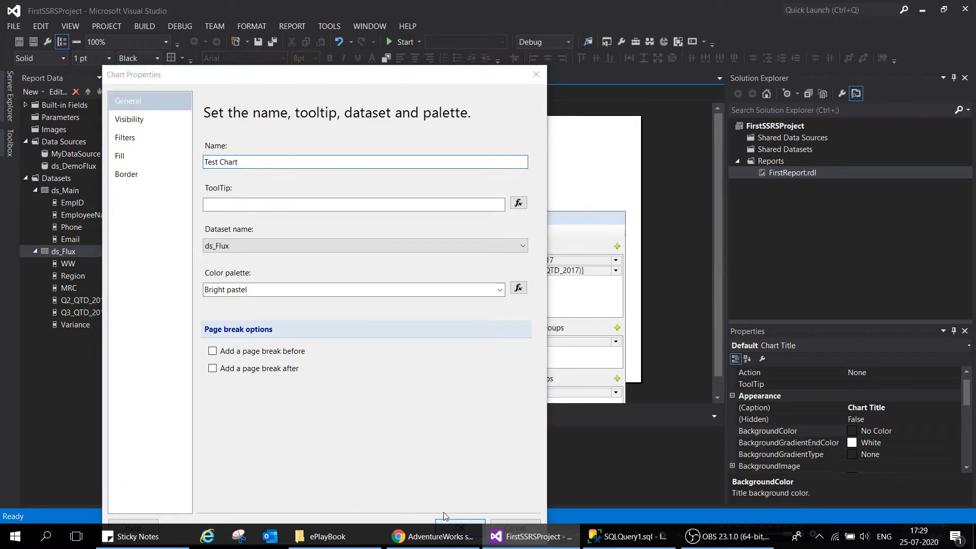
left_click(435, 304)
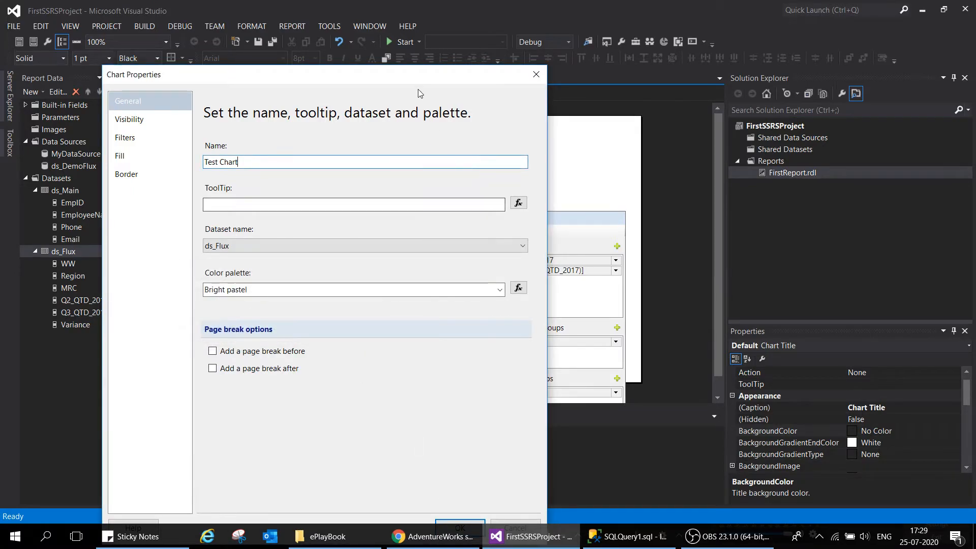
left_click_drag(437, 76, 508, 30)
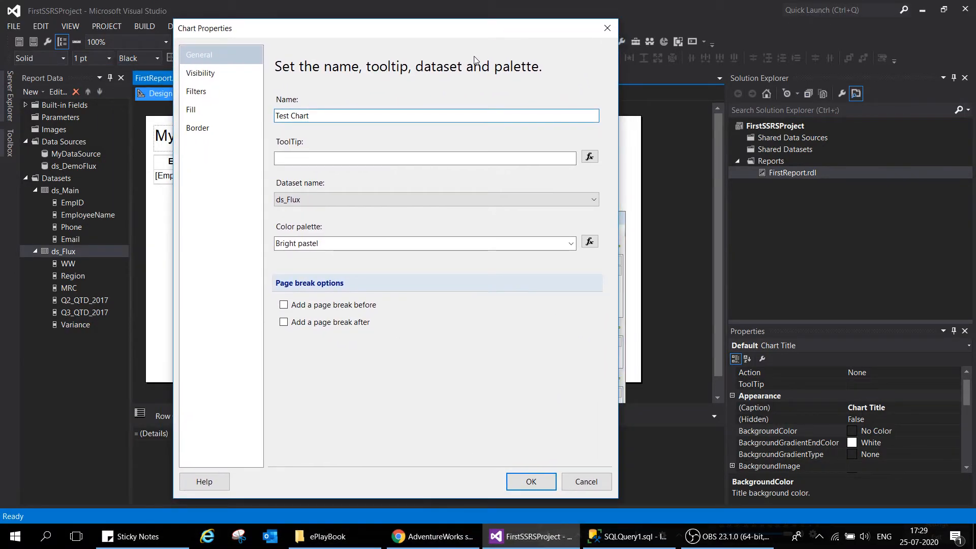
left_click(293, 116)
key("BackSpace")
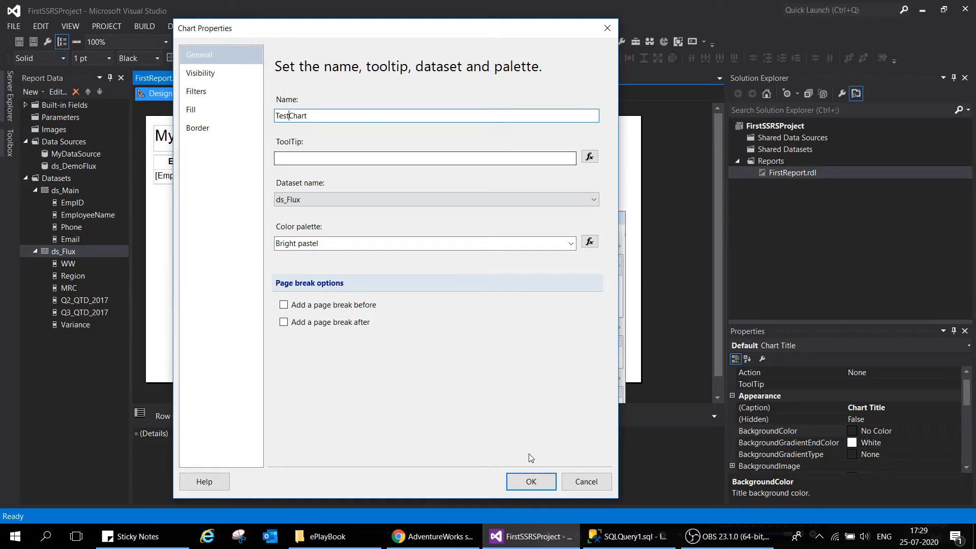
left_click(531, 481)
Change the chart's title to "Q2 Numbers By Region" and check it in a preview of the report
left_click(334, 225)
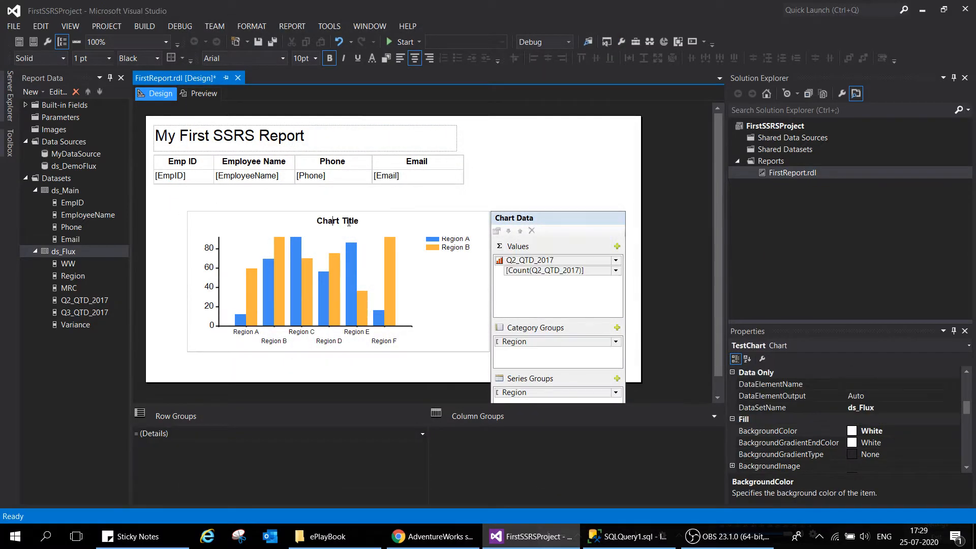
key("BackSpace")
key("BackSpace")
key("BackSpace")
key("Delete")
key("Delete")
key("Delete")
key("Delete")
key("Delete")
key("Delete")
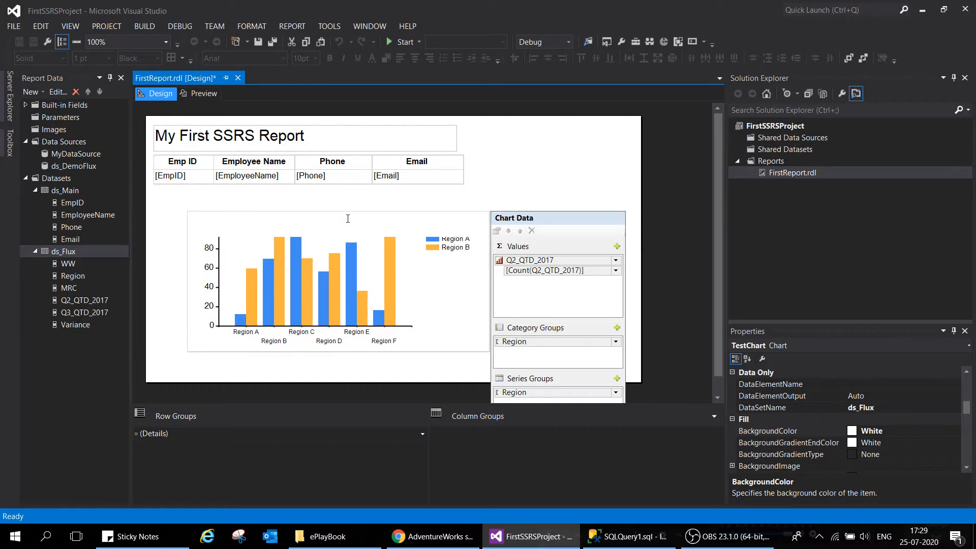
type("Q2 Numbers By Region")
left_click(513, 200)
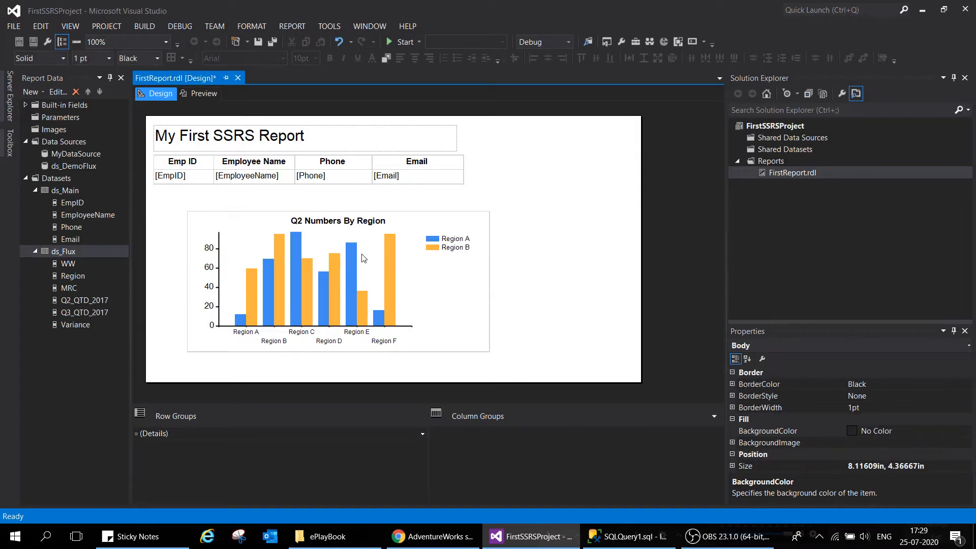
left_click(202, 94)
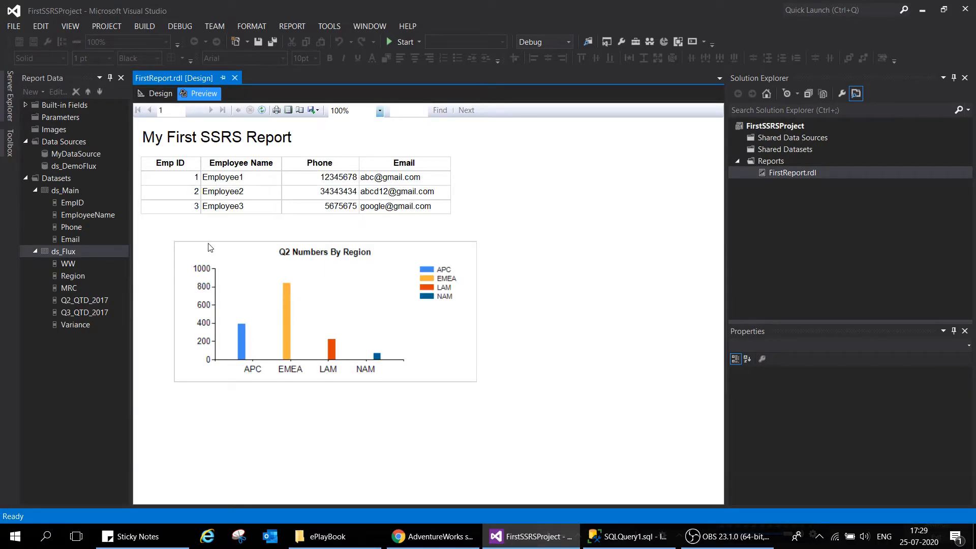
left_click(157, 94)
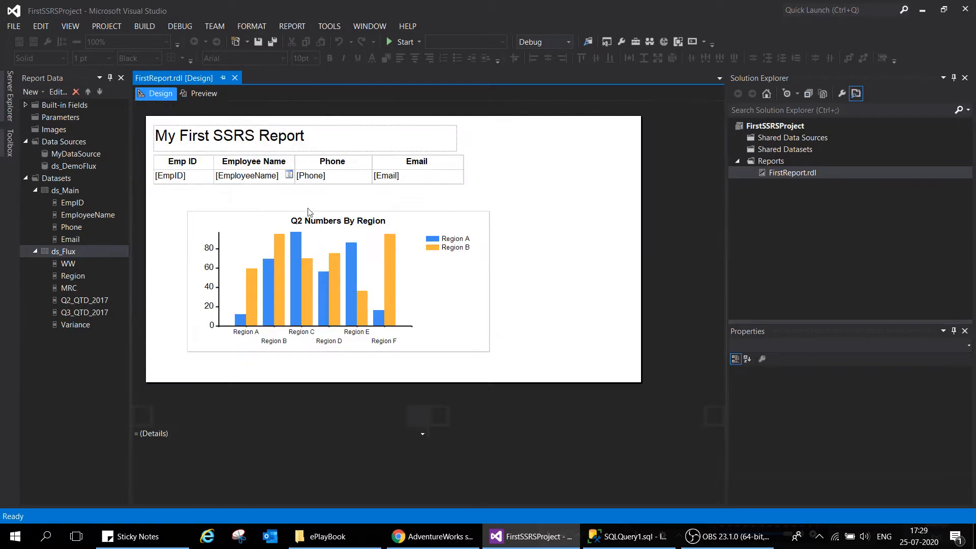
Set the chart's default border style to None and check the report in a preview
left_click(430, 220)
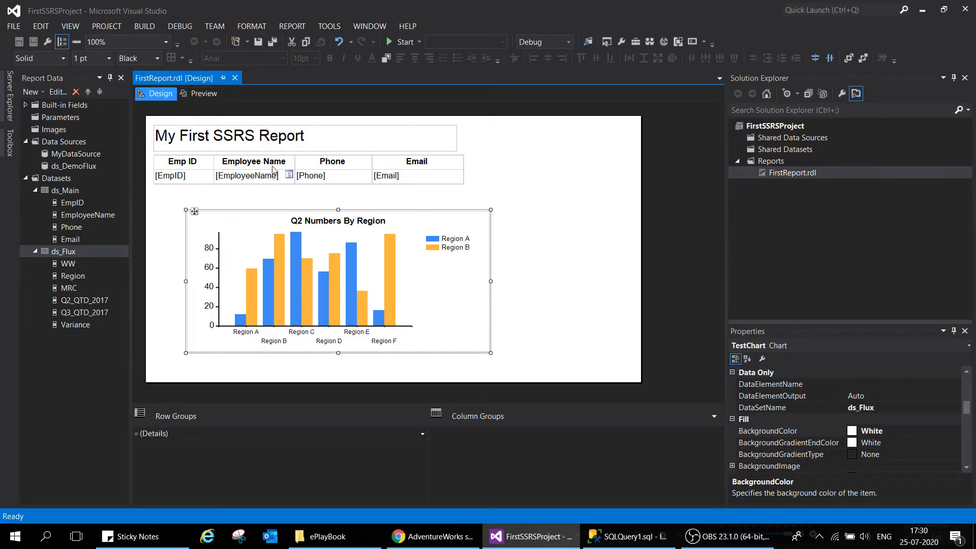
left_click(72, 26)
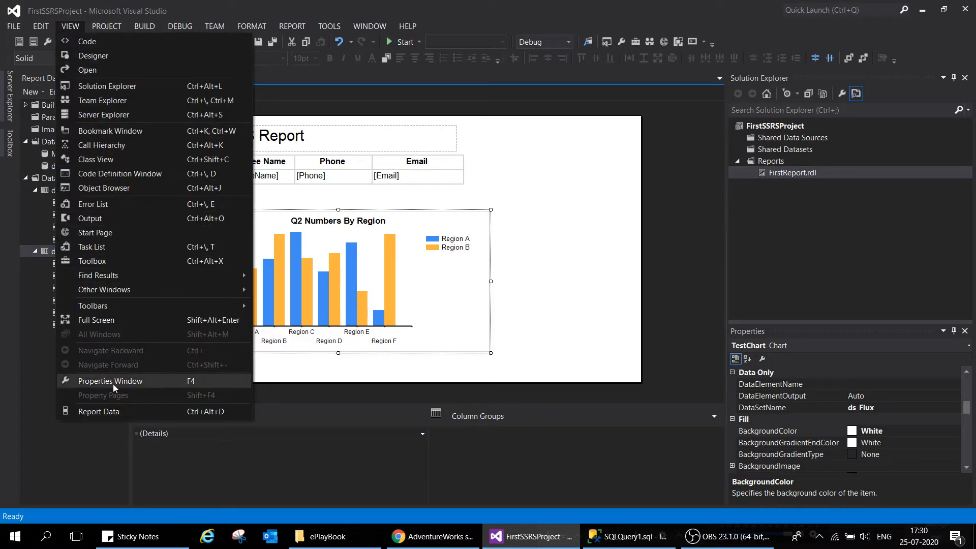
left_click(199, 383)
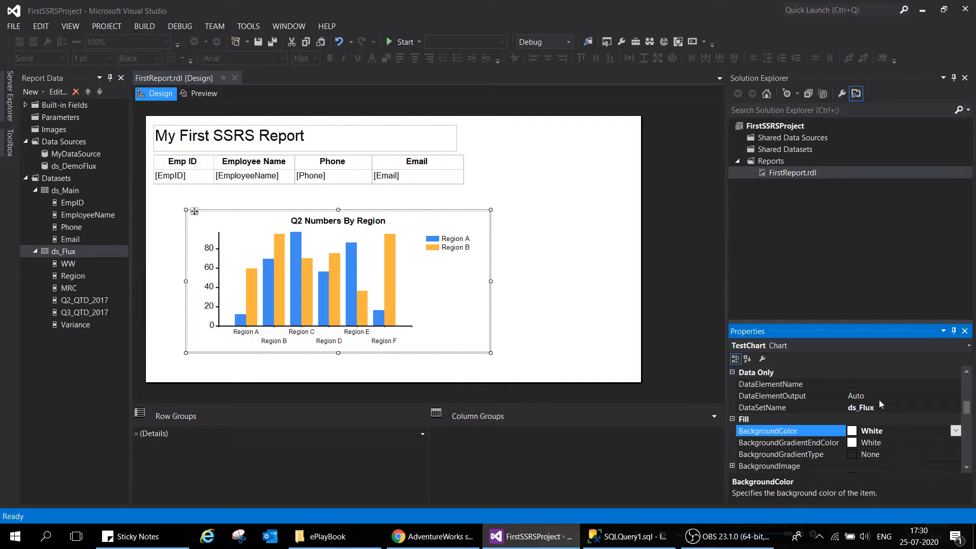
left_click_drag(968, 408, 967, 381)
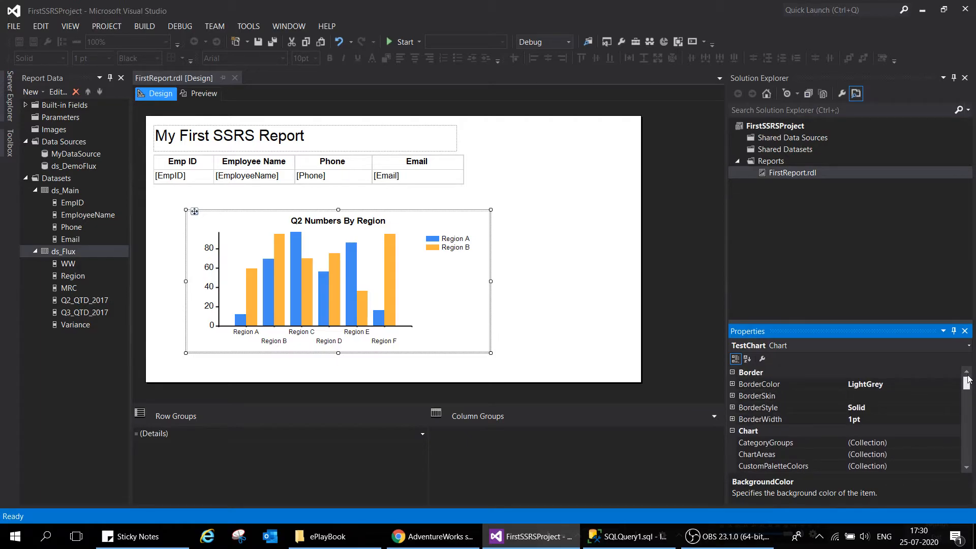
left_click(763, 407)
left_click(733, 407)
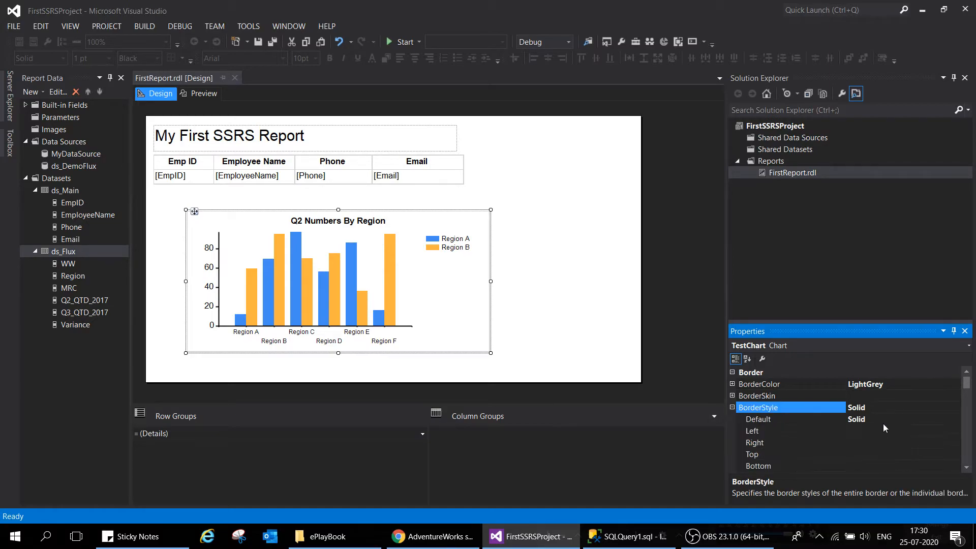
double_click(872, 420)
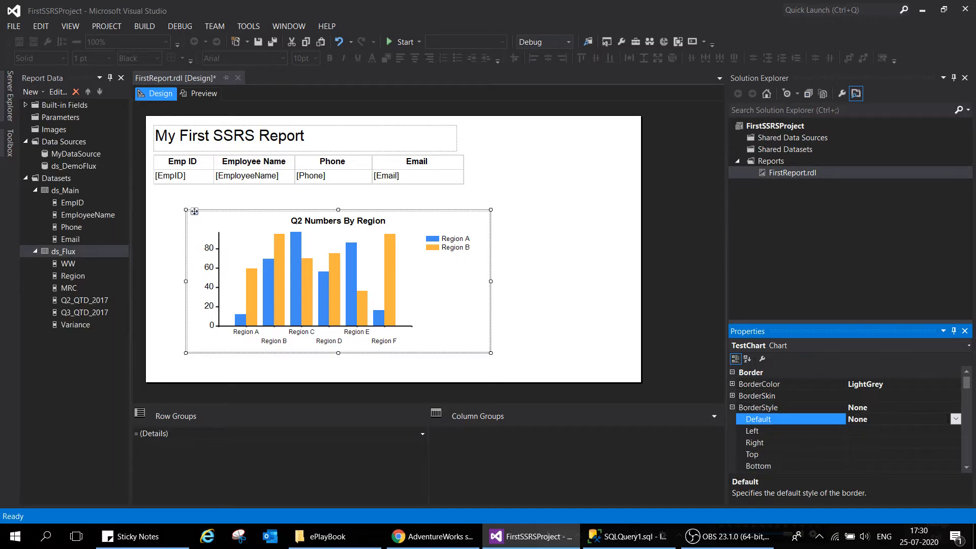
left_click(955, 421)
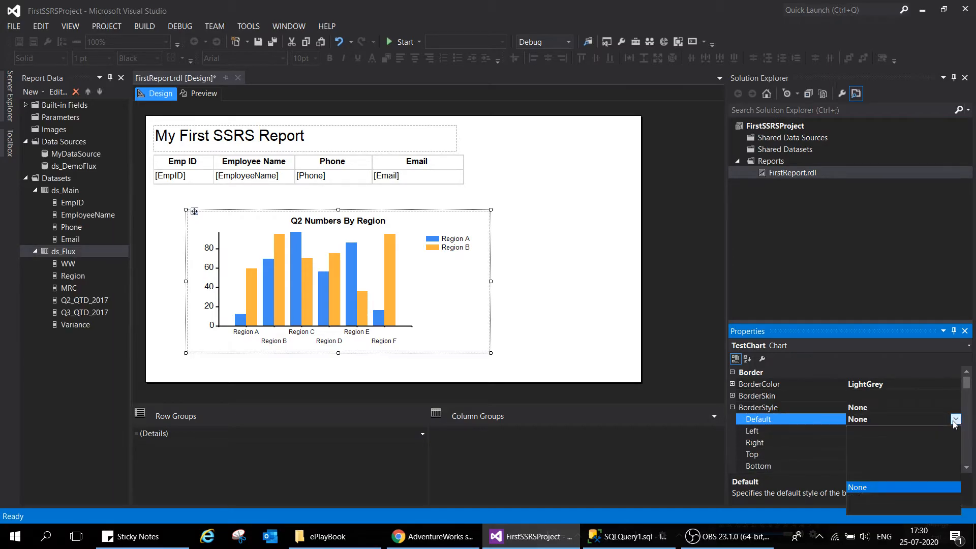
left_click(858, 487)
left_click(518, 267)
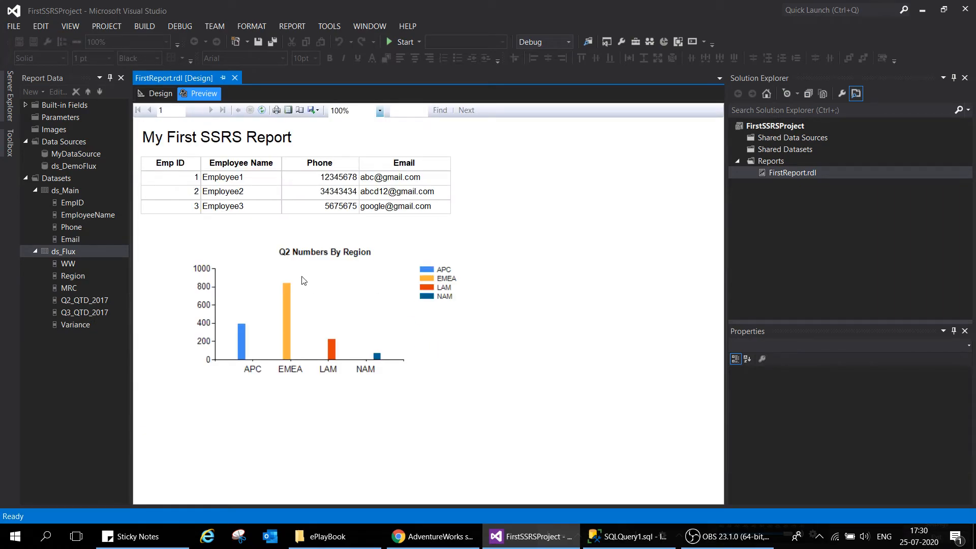
left_click(156, 93)
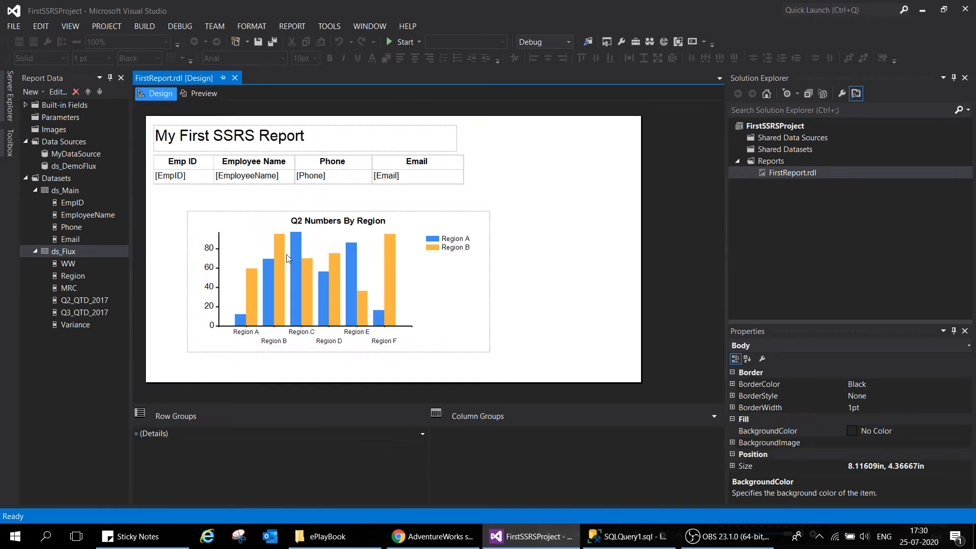
Narrow the chart slightly and move it directly beneath the employee table, aligned with the table's left edge
left_click(251, 218)
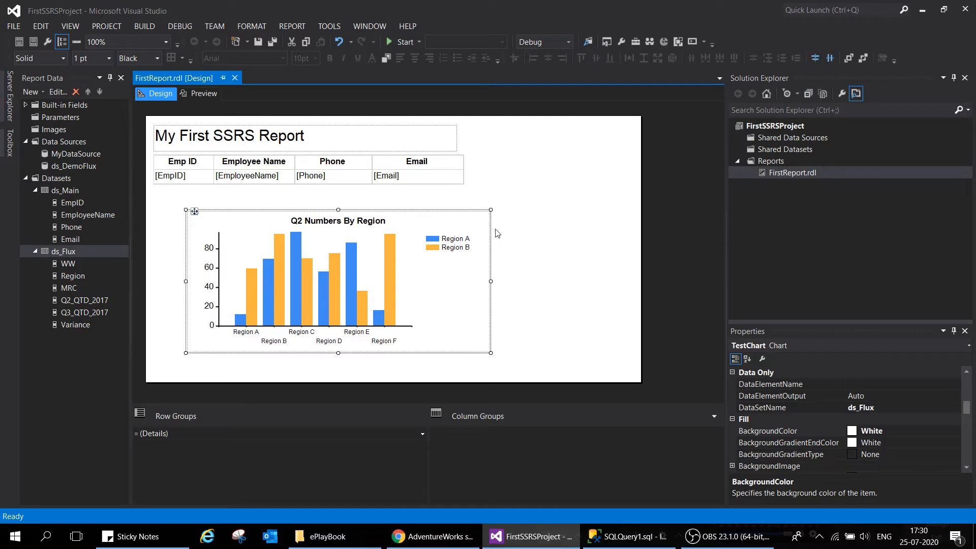
left_click_drag(490, 352, 458, 353)
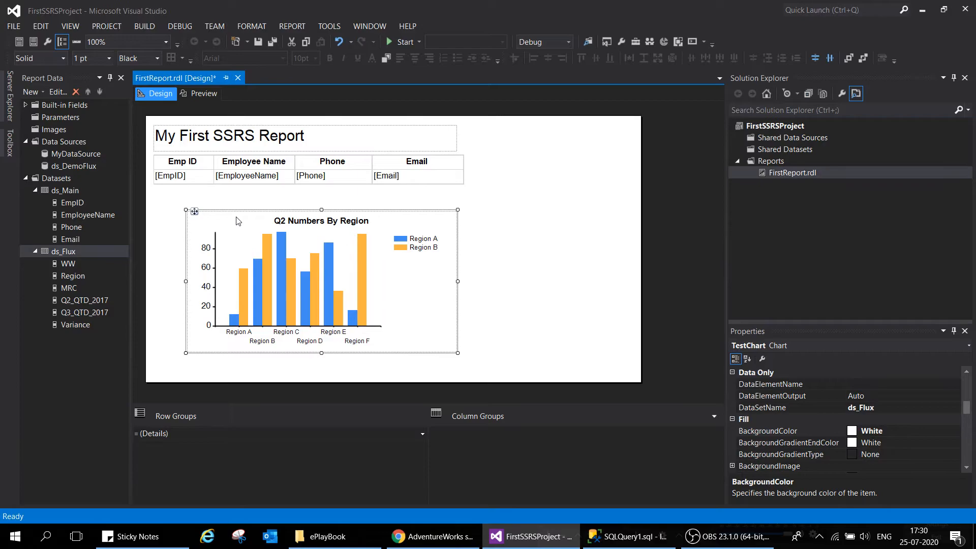
left_click_drag(195, 211, 161, 197)
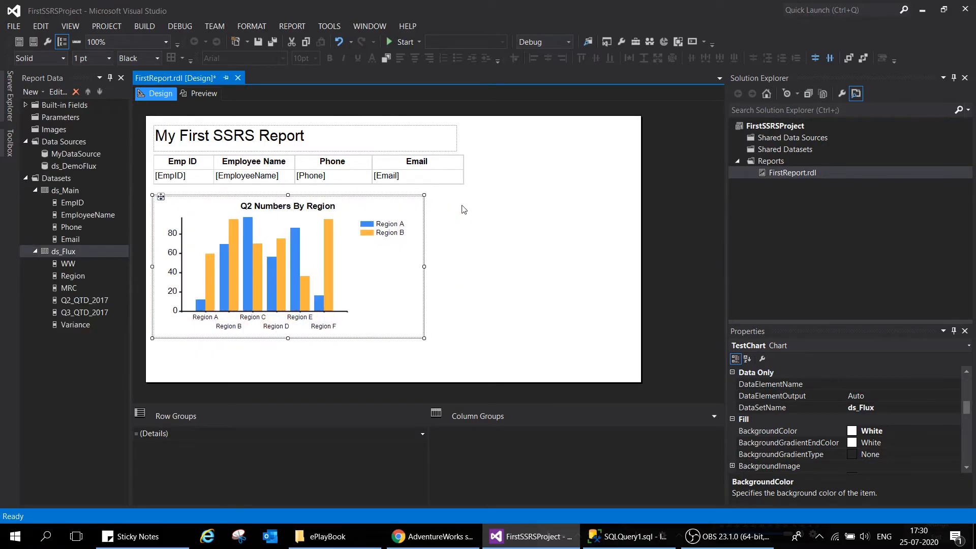
Narrow the Phone and Employee Name columns of the employee table slightly
left_click(454, 173)
left_click(368, 151)
left_click_drag(370, 152, 362, 152)
left_click_drag(294, 151, 284, 151)
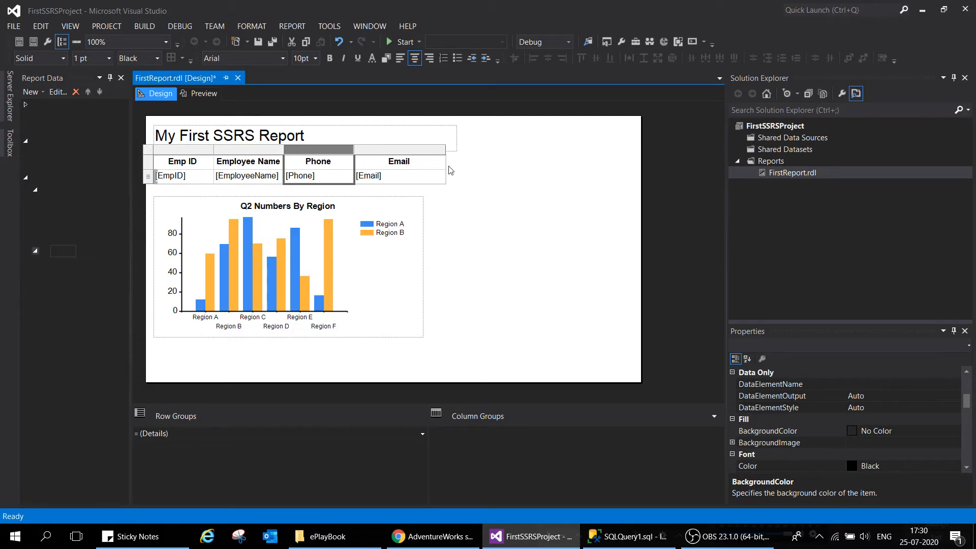
Widen the report title's text box and move the column chart so its right edge aligns with the employee table
left_click_drag(444, 150, 624, 138)
left_click(460, 138)
left_click(420, 213)
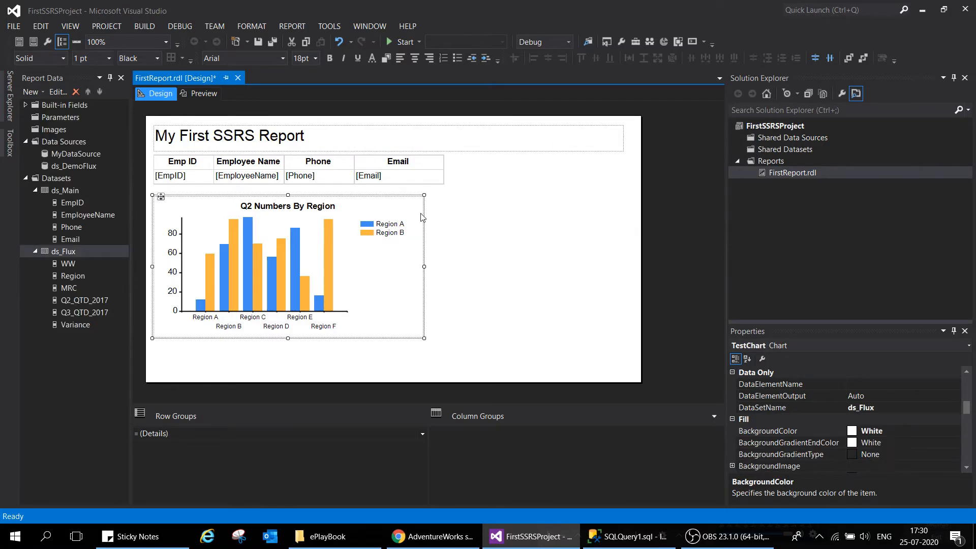
left_click_drag(422, 266, 443, 265)
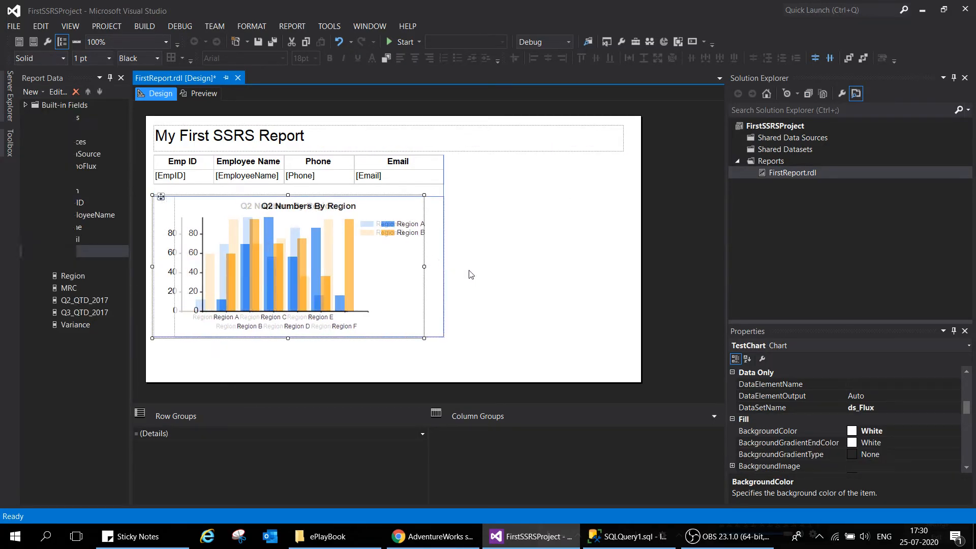
Insert a basic pie chart into the report body beside the column chart
right_click(478, 253)
mouse_move(532, 296)
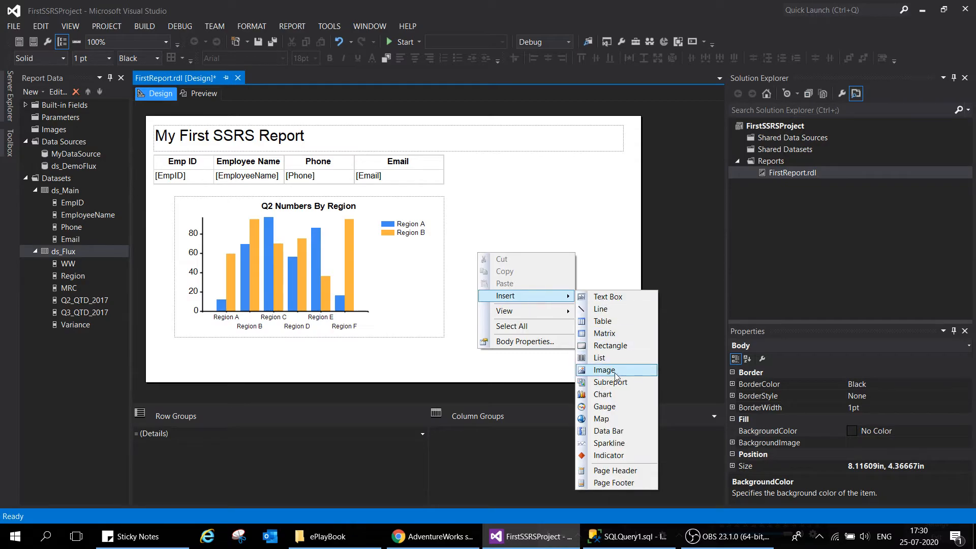
left_click(611, 402)
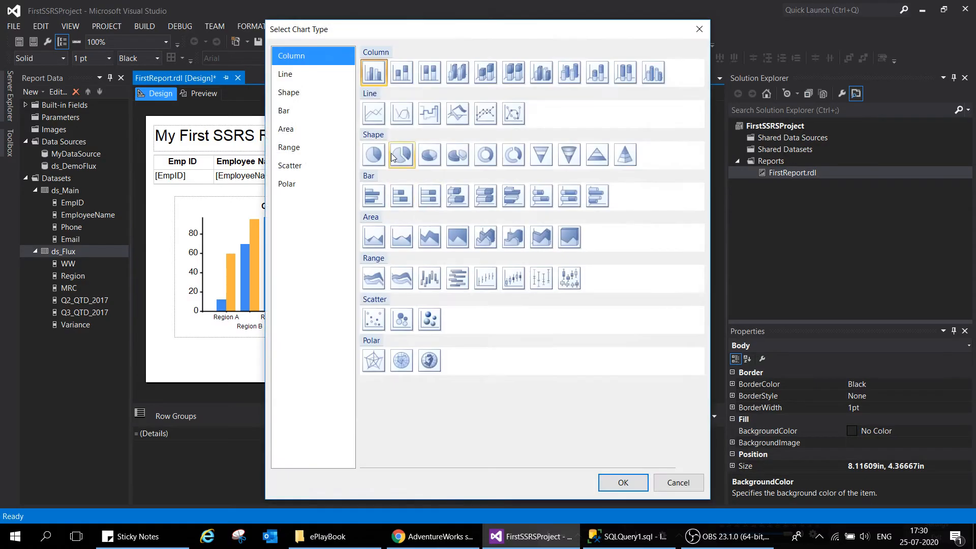
left_click(375, 157)
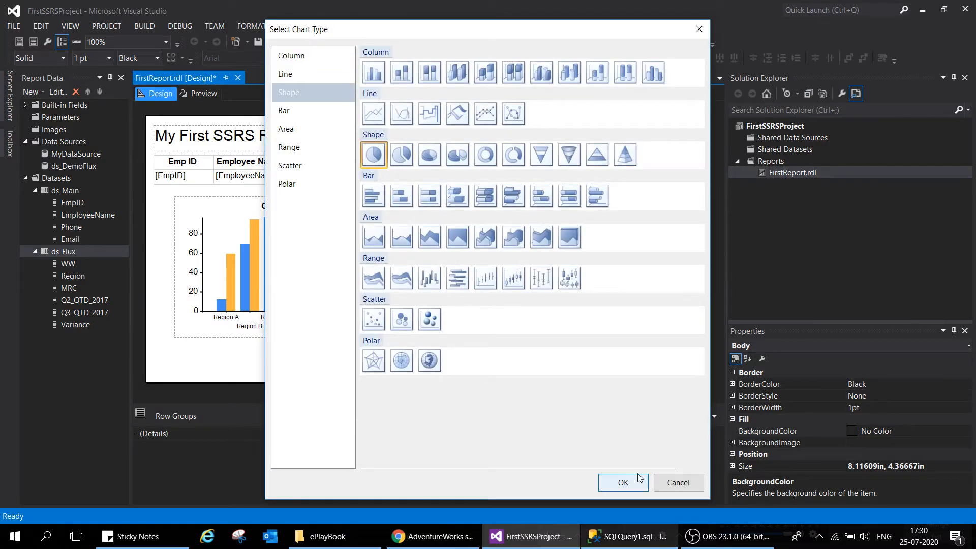
left_click(624, 482)
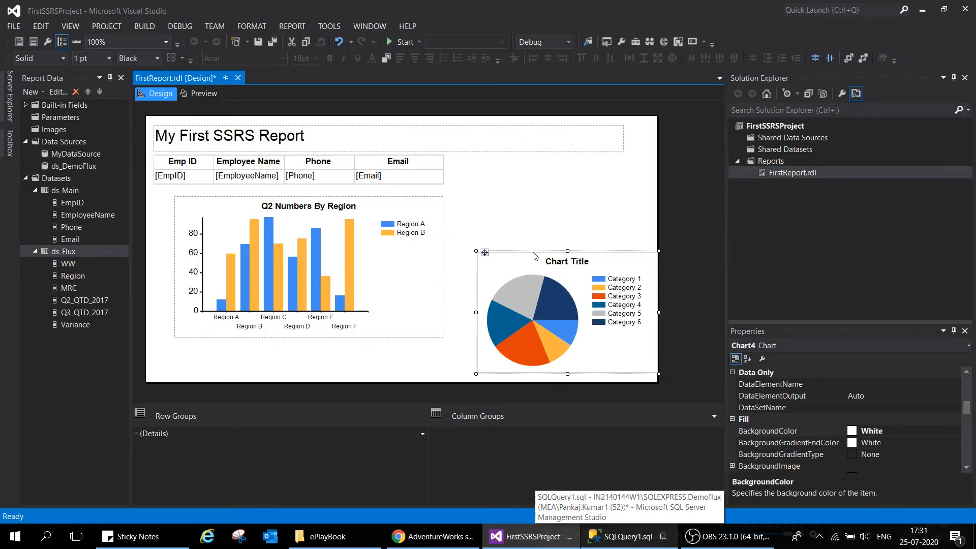
Align the pie chart with the top of the column chart, enlarge it to the same height, and widen the report body slightly
left_click_drag(535, 256, 518, 199)
left_click_drag(641, 317, 657, 336)
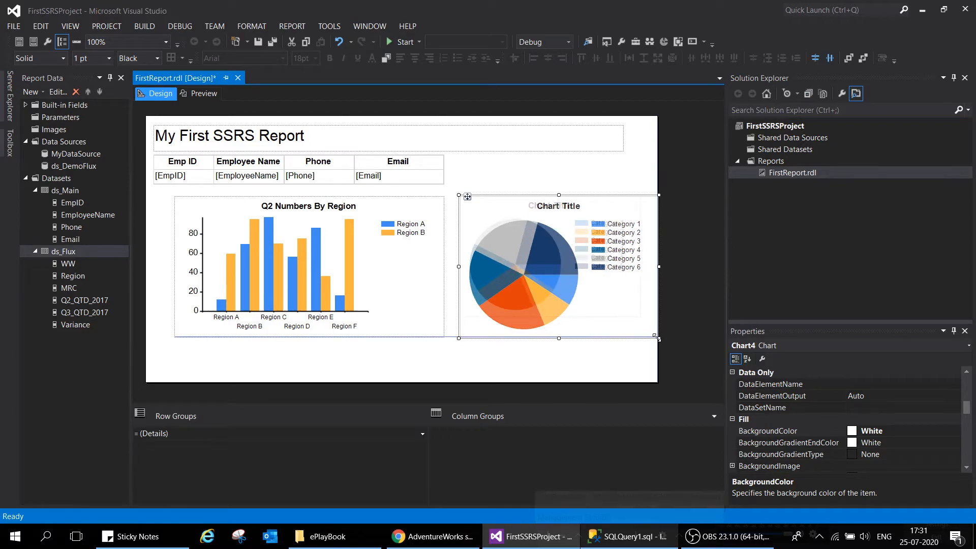
left_click(659, 371)
left_click_drag(659, 370, 679, 370)
Set the pie chart's dataset to ds_Flux in its chart properties
right_click(623, 310)
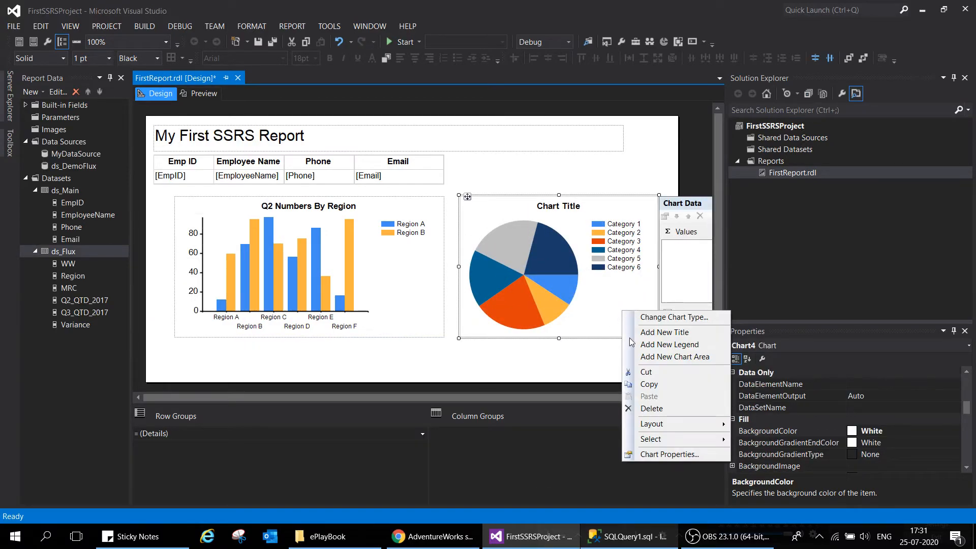
left_click(669, 454)
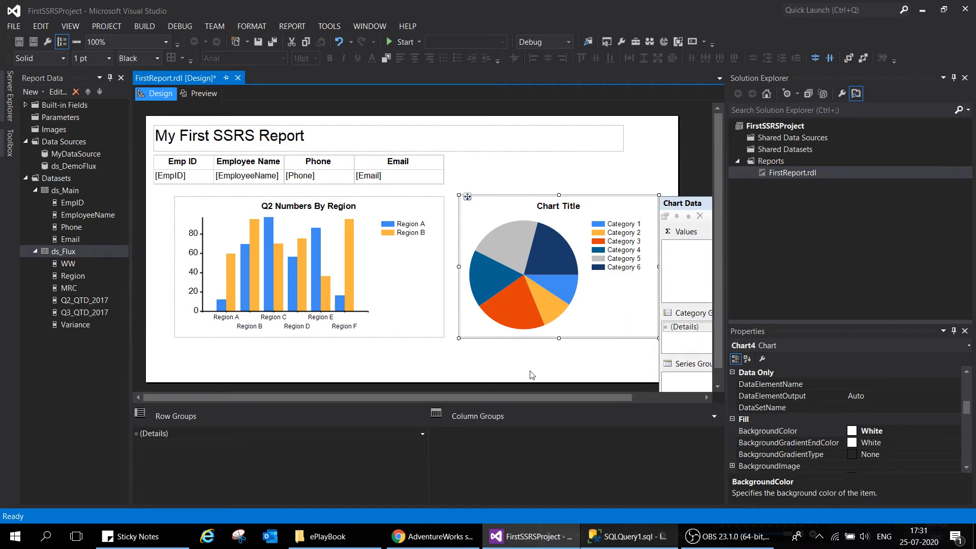
left_click(348, 219)
left_click(315, 234)
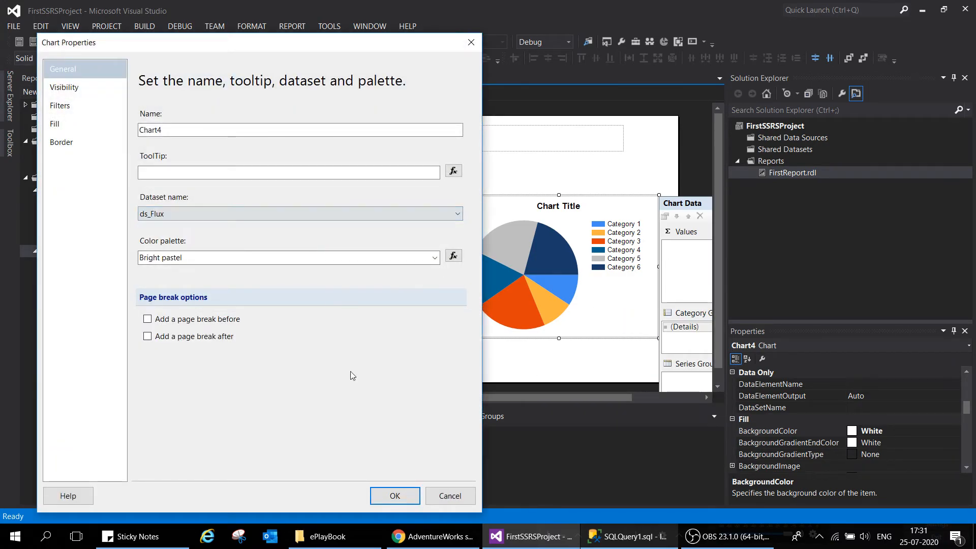
left_click(394, 496)
Change the pie chart's title to "Q3 Number By Region"
left_click(556, 205)
left_click(556, 205)
key("BackSpace")
key("BackSpace")
key("BackSpace")
key("BackSpace")
key("BackSpace")
key("BackSpace")
key("BackSpace")
key("BackSpace")
key("BackSpace")
key("BackSpace")
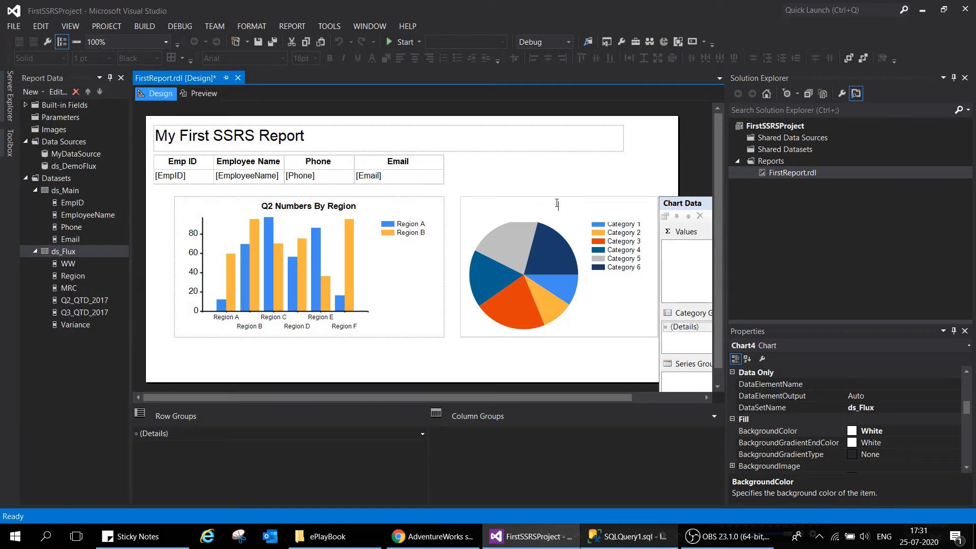
type("Q")
type("3 Regio")
key("BackSpace")
key("BackSpace")
key("BackSpace")
key("BackSpace")
key("BackSpace")
type("Number By Region")
left_click(563, 351)
Widen the design area and add the Q3_QTD_2017 field as the pie chart's values
left_click_drag(727, 239, 883, 242)
left_click(621, 324)
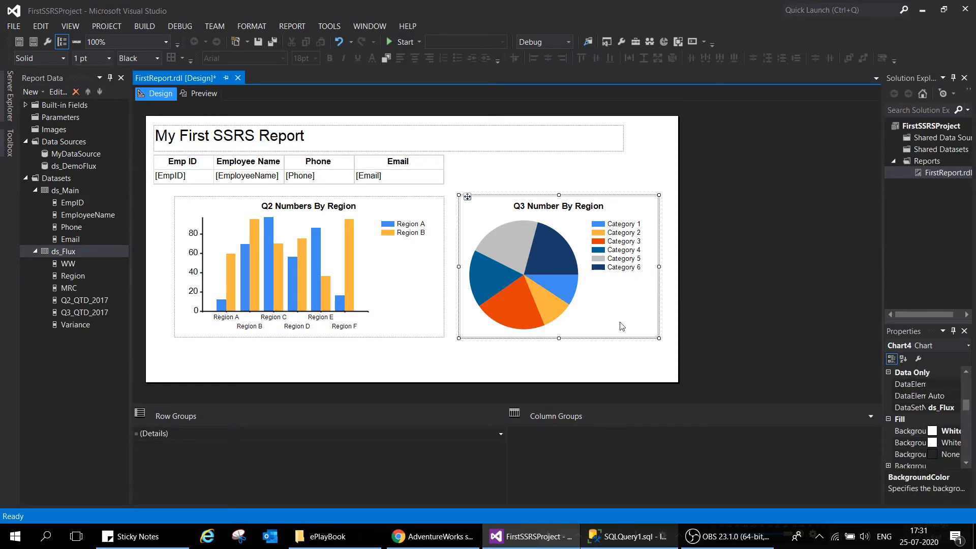
left_click(786, 232)
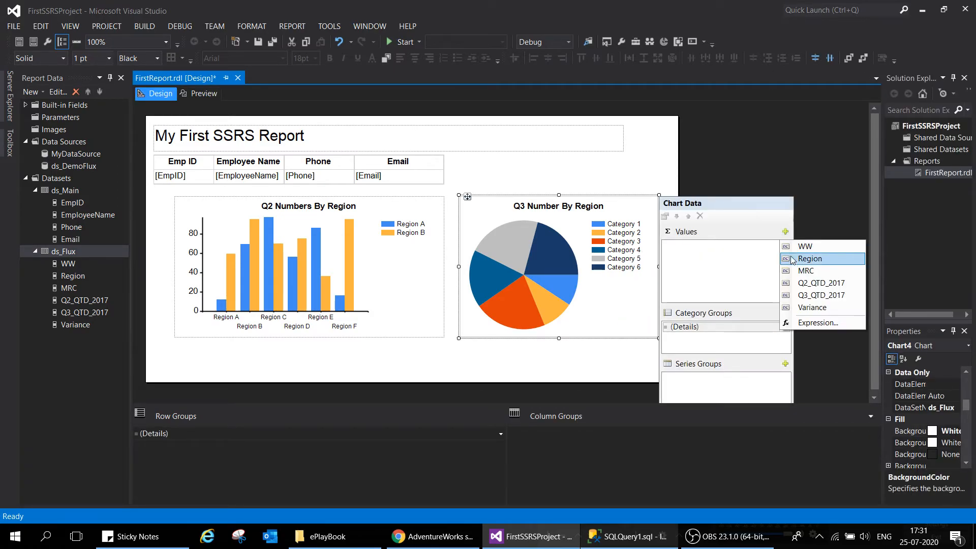
left_click(812, 299)
Set the pie chart's category group to Region and check the report in a preview
left_click(784, 327)
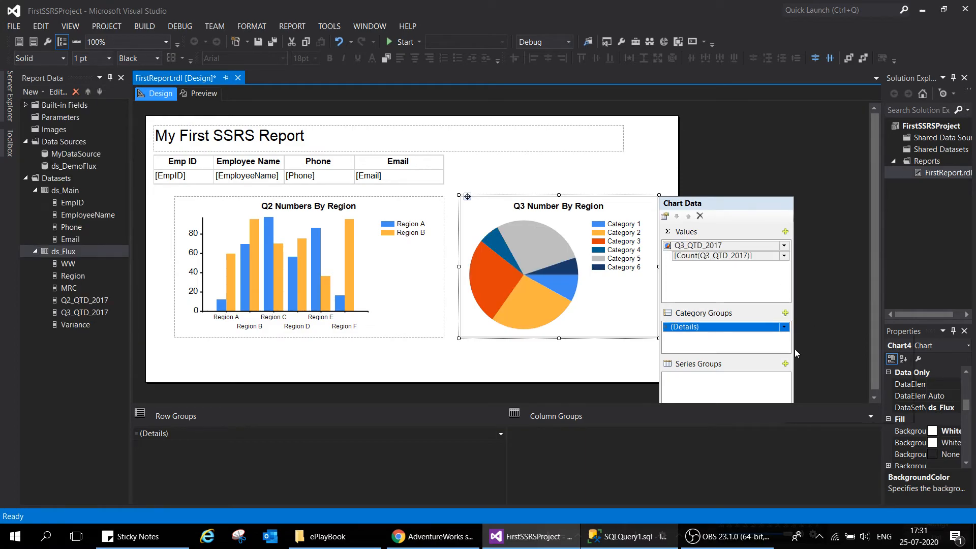
left_click(811, 352)
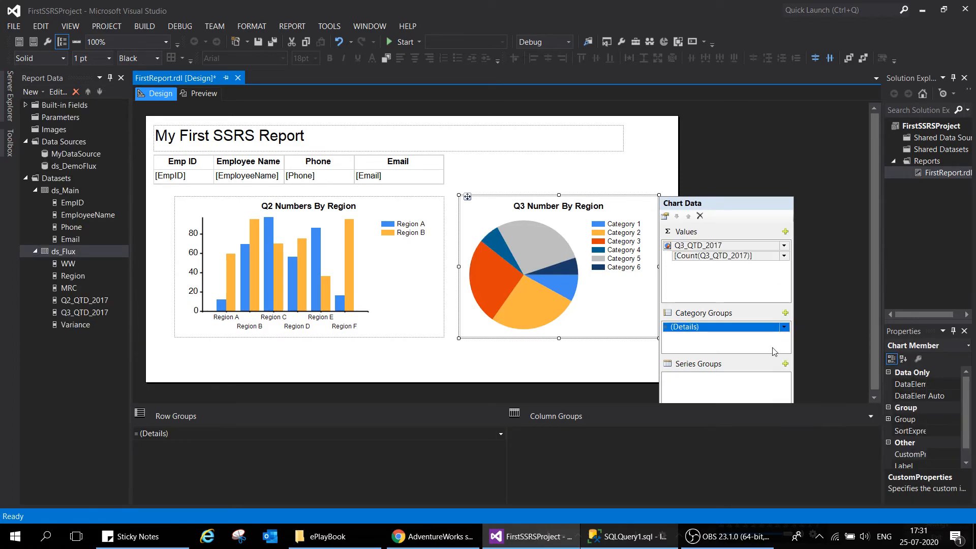
left_click(542, 362)
left_click(577, 336)
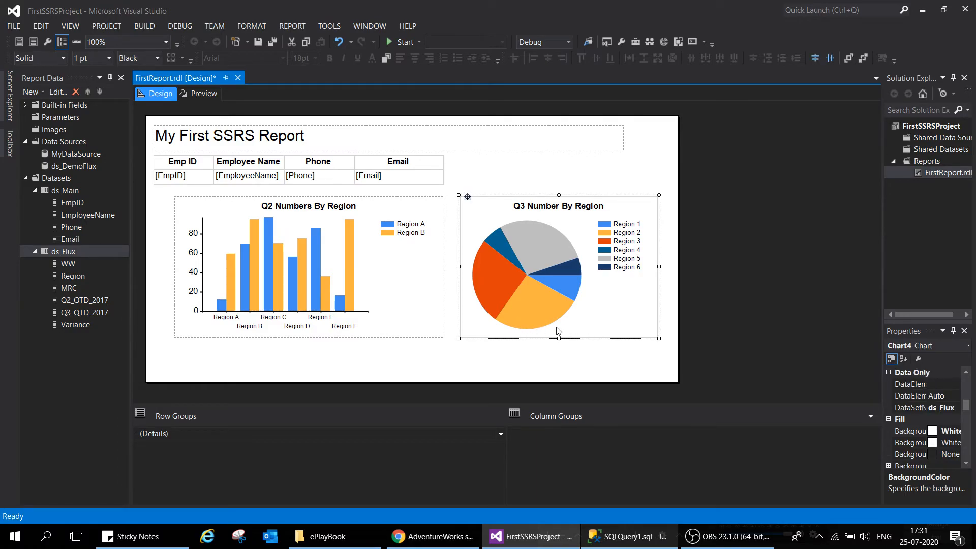
left_click(649, 303)
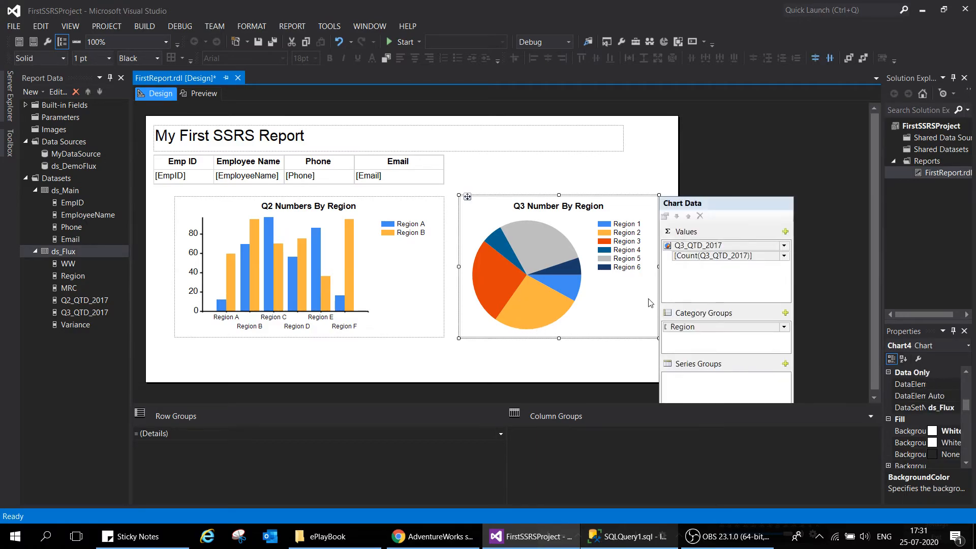
left_click(630, 353)
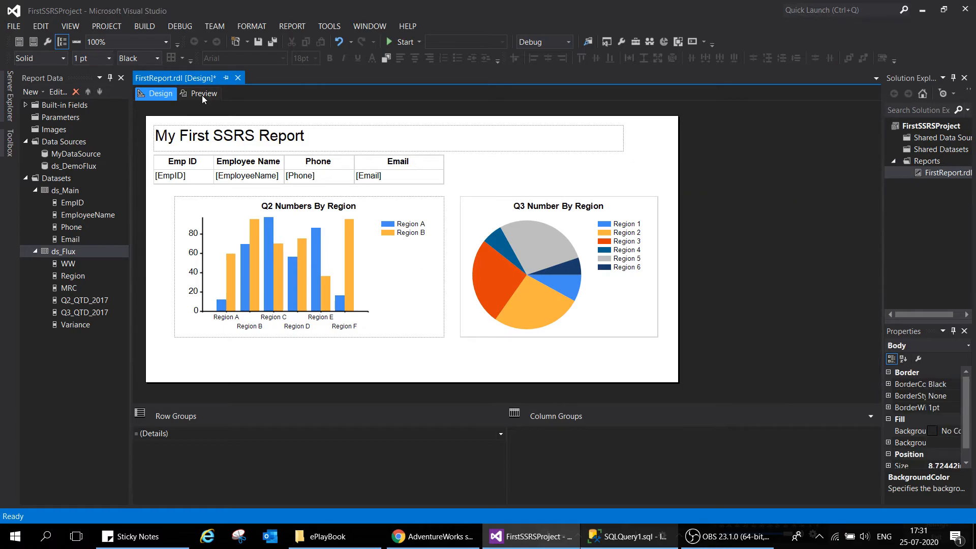
left_click(202, 96)
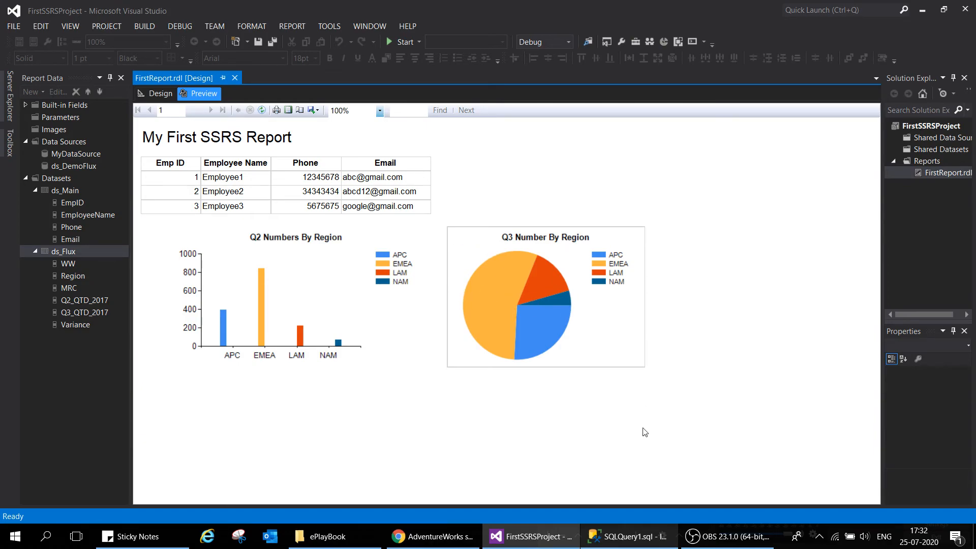
Set the pie chart's default border style to None, check it in a preview, and return to an enlarged design area
left_click(155, 94)
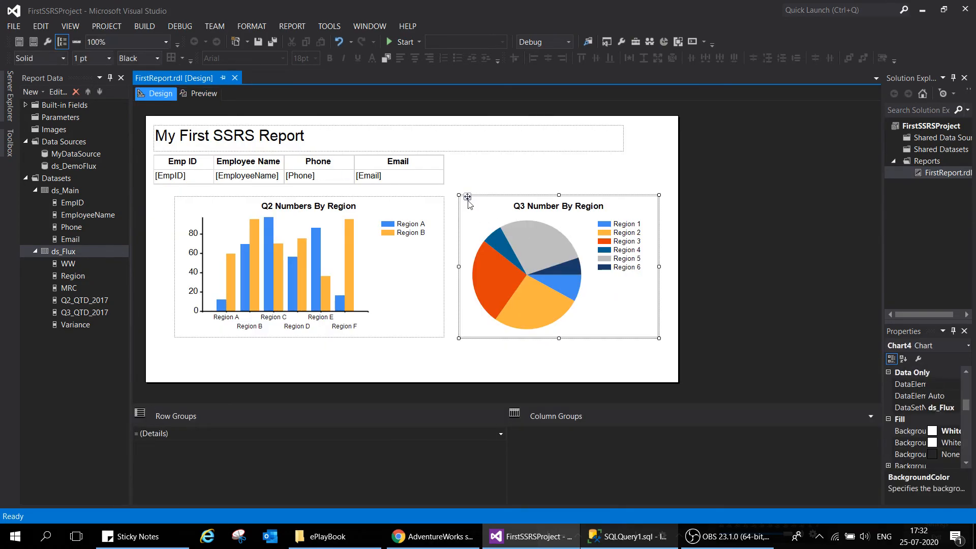
left_click_drag(883, 299, 749, 299)
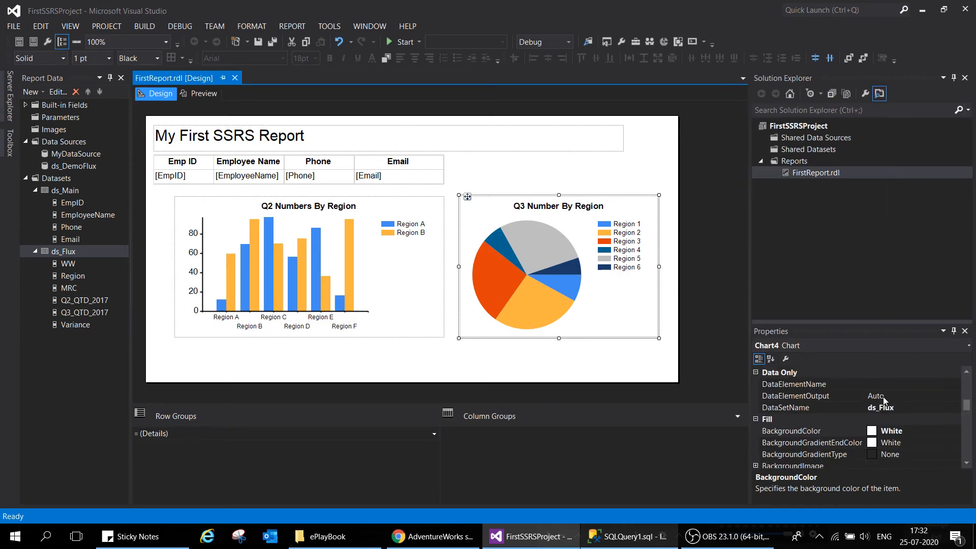
left_click(966, 395)
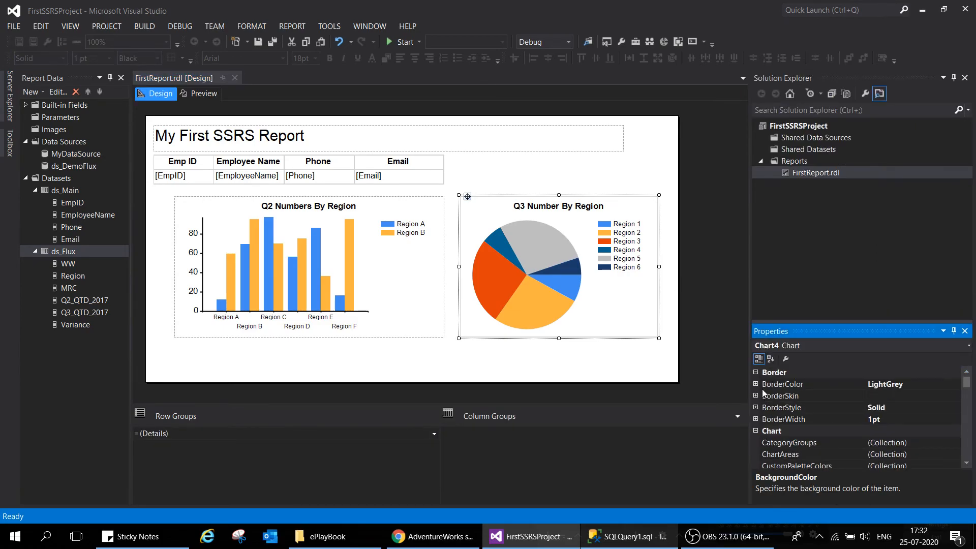
left_click(756, 408)
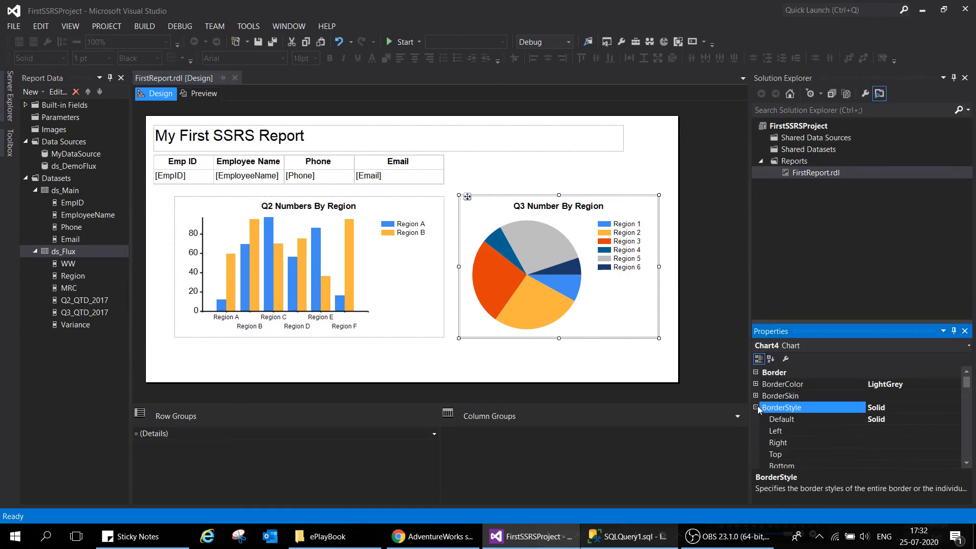
double_click(918, 420)
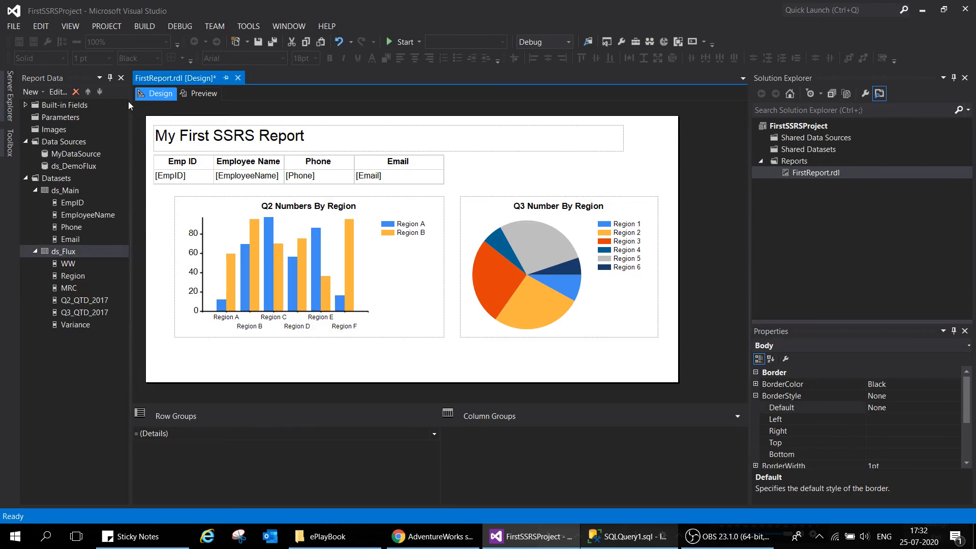
left_click(200, 93)
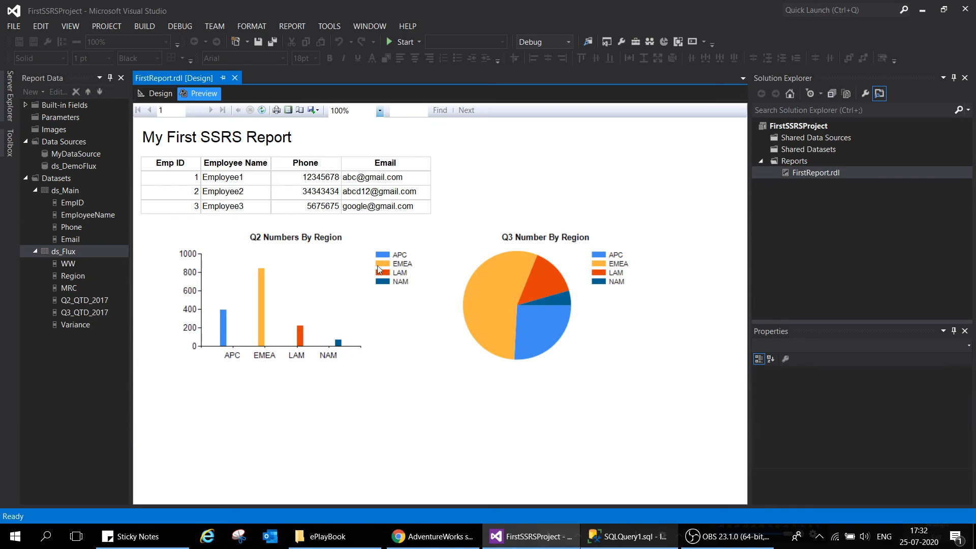
left_click(159, 94)
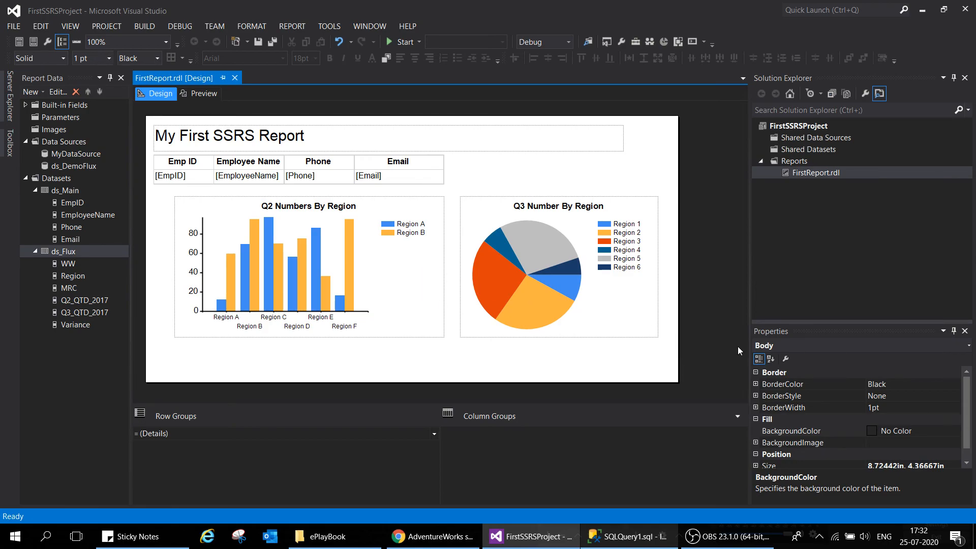
left_click_drag(751, 222, 875, 265)
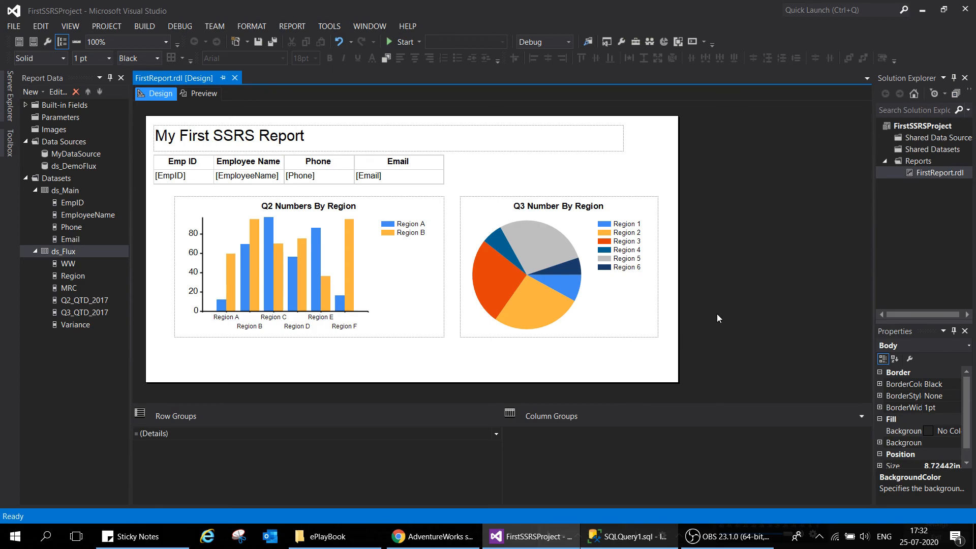